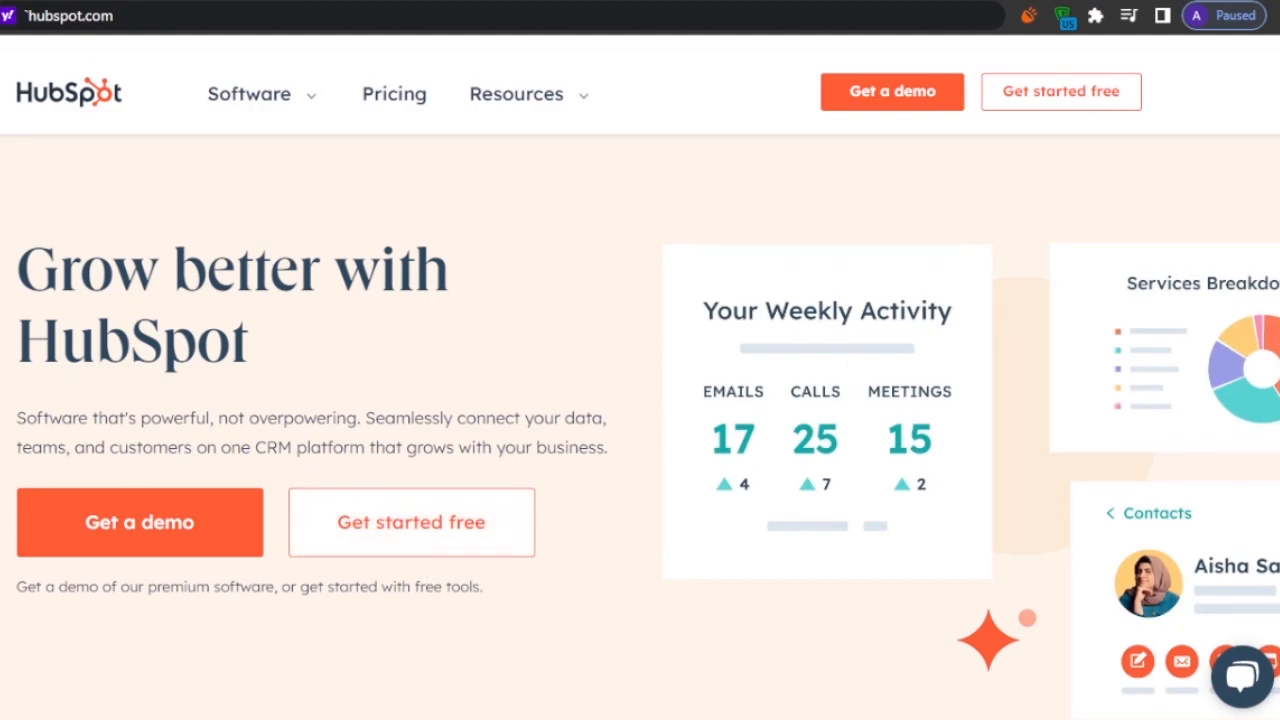
# Look through the HubSpot homepage, including the overview, the hub product cards and their popular features
pyautogui.scroll(-2, 640, 400)
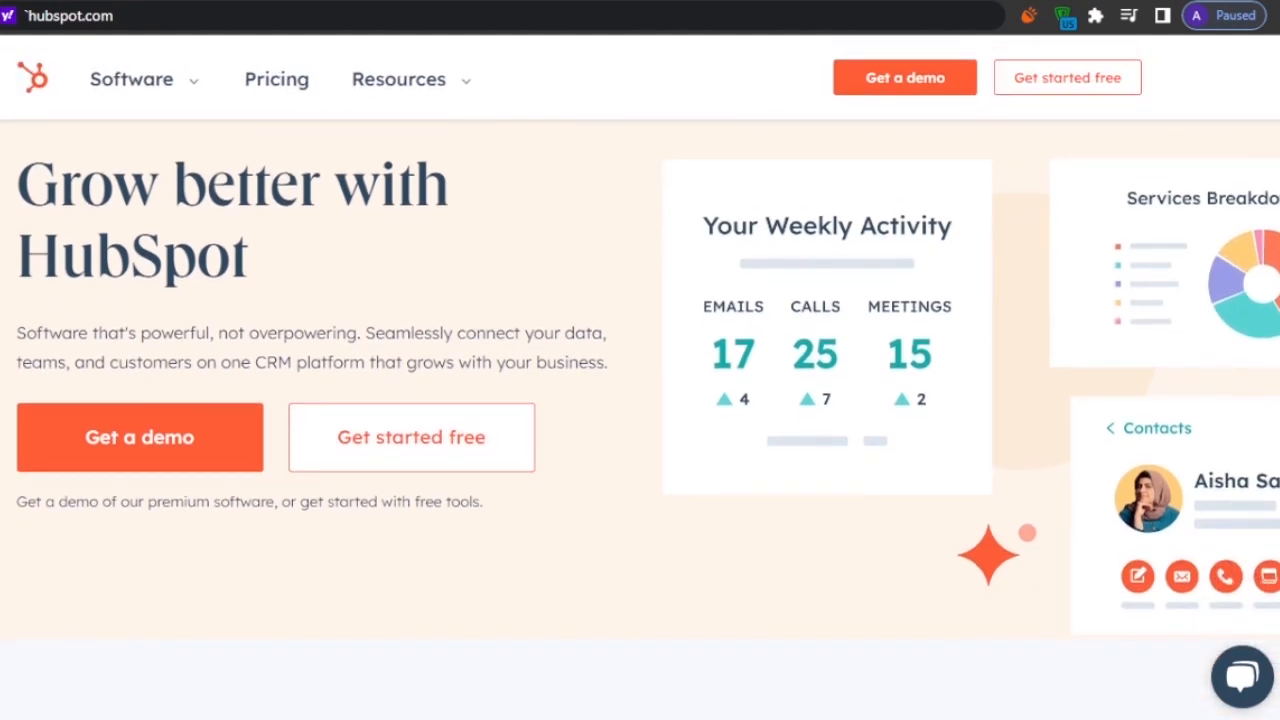
pyautogui.scroll(-2, 640, 400)
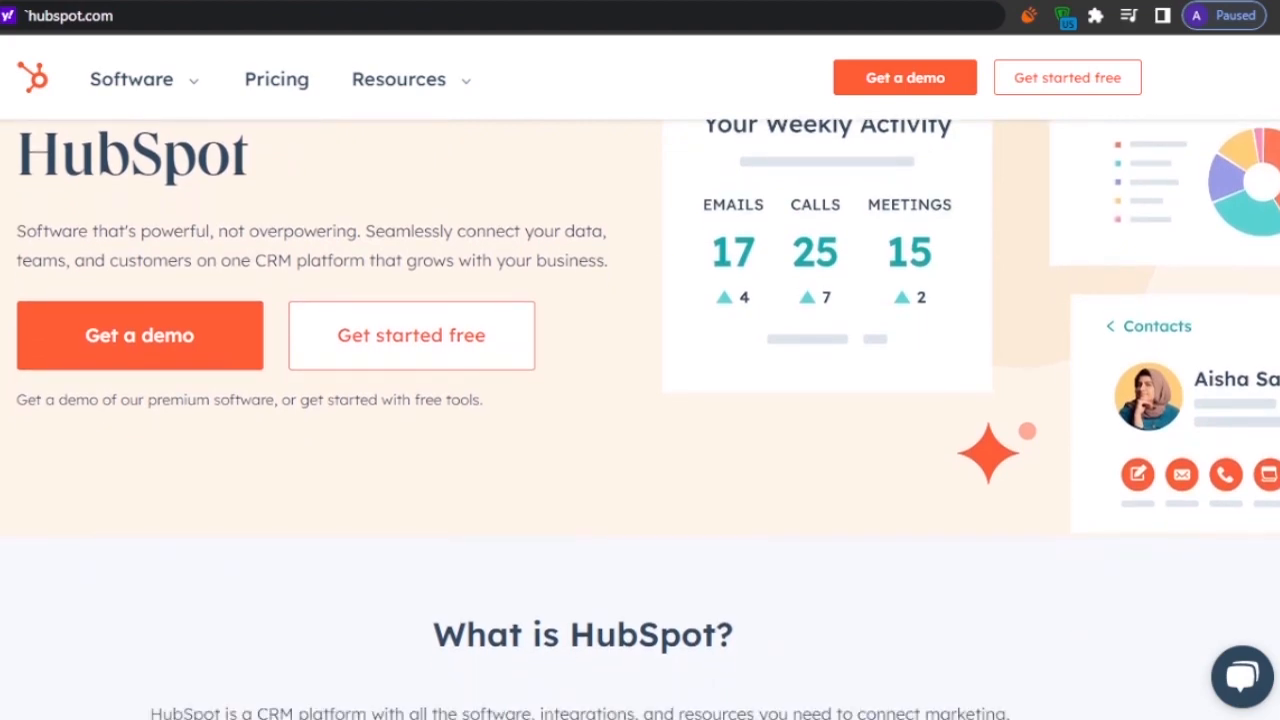
pyautogui.scroll(-1, 640, 400)
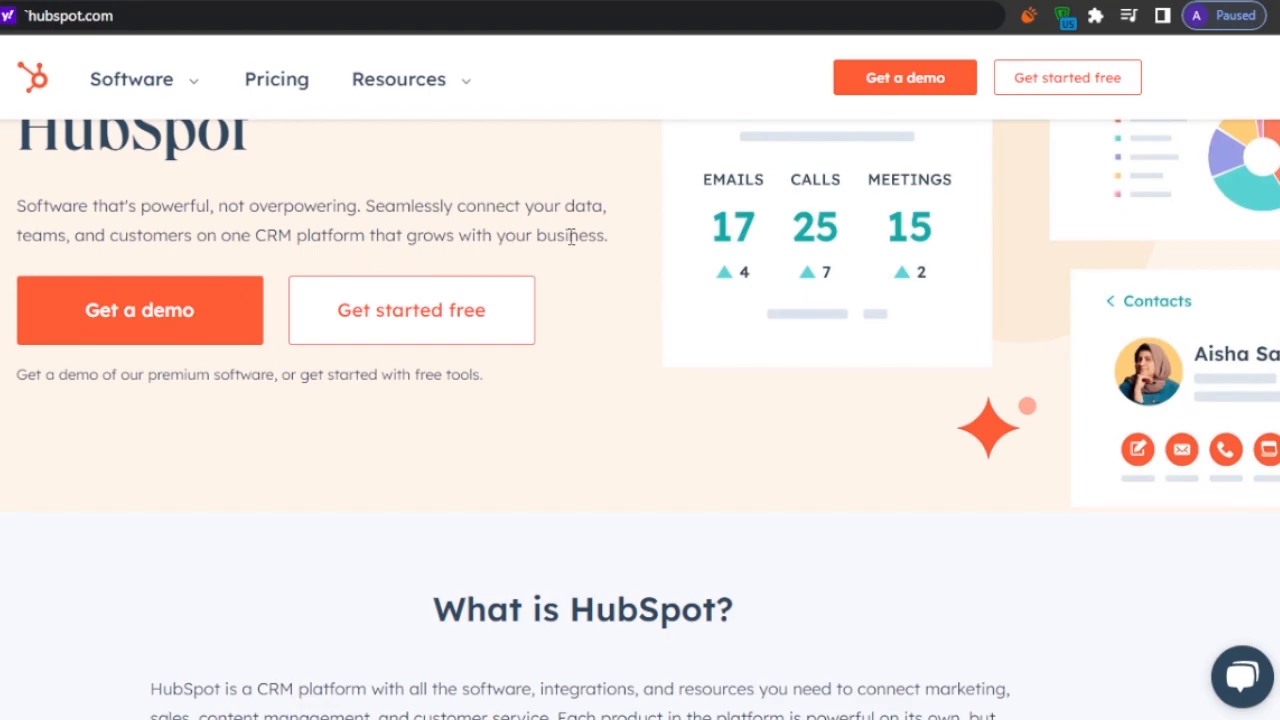
pyautogui.scroll(-6, 640, 417)
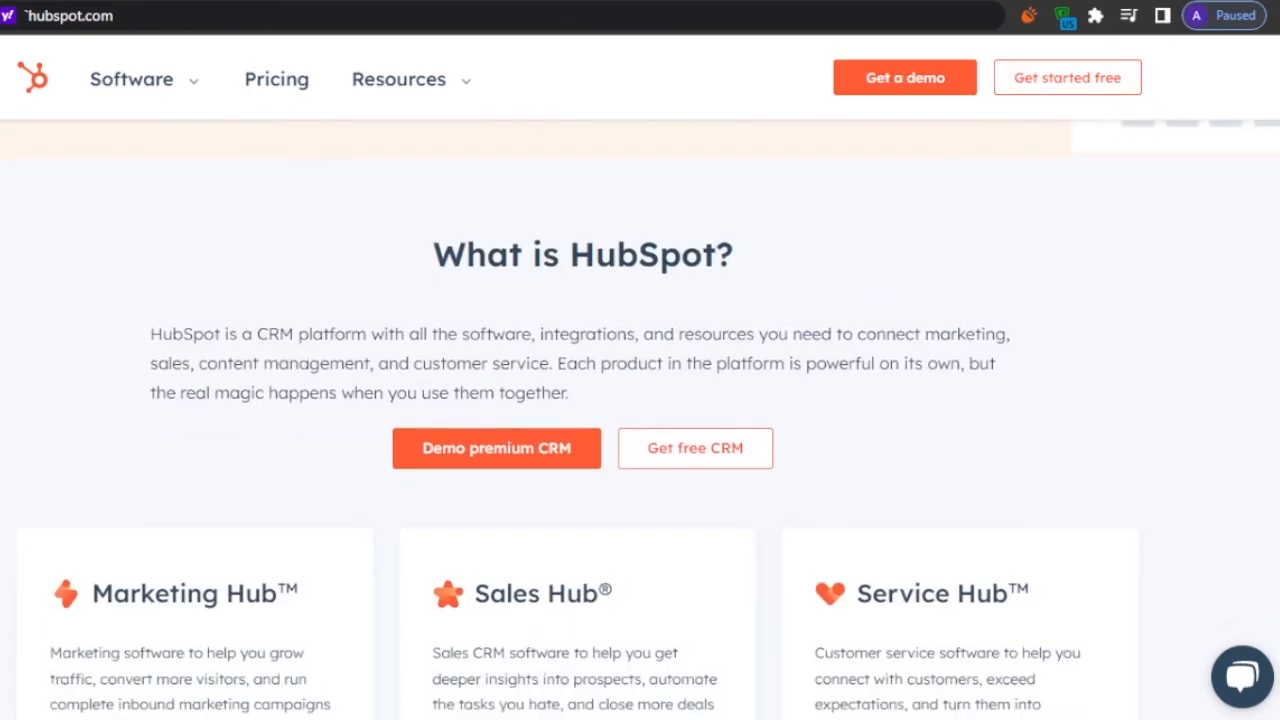
pyautogui.scroll(-1, 566, 323)
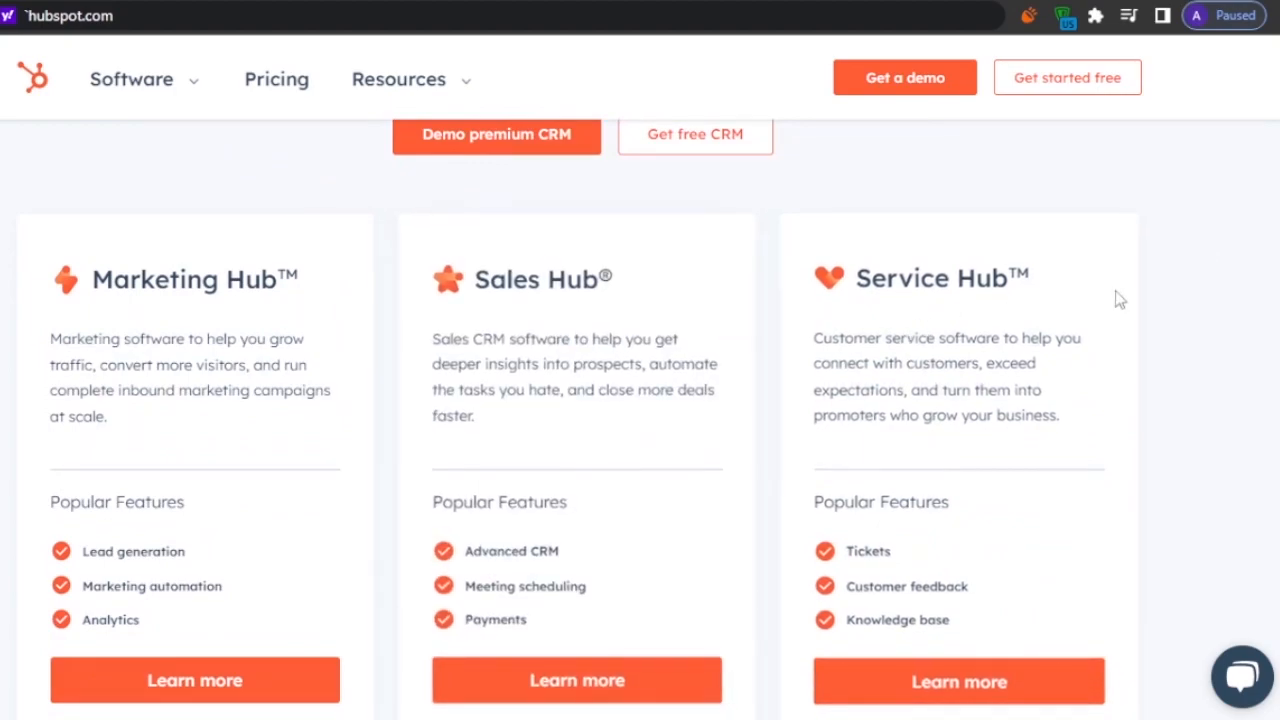
pyautogui.scroll(-7, 1106, 297)
pyautogui.scroll(-5, 640, 400)
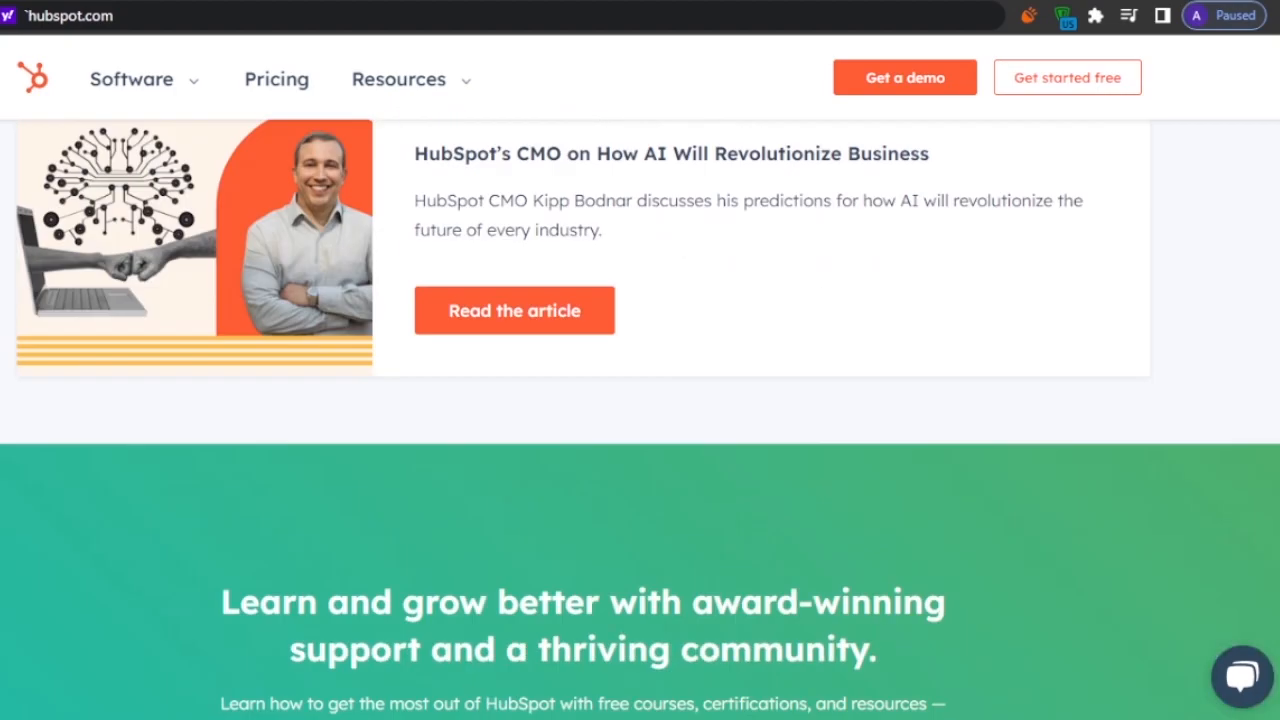
pyautogui.scroll(6, 640, 400)
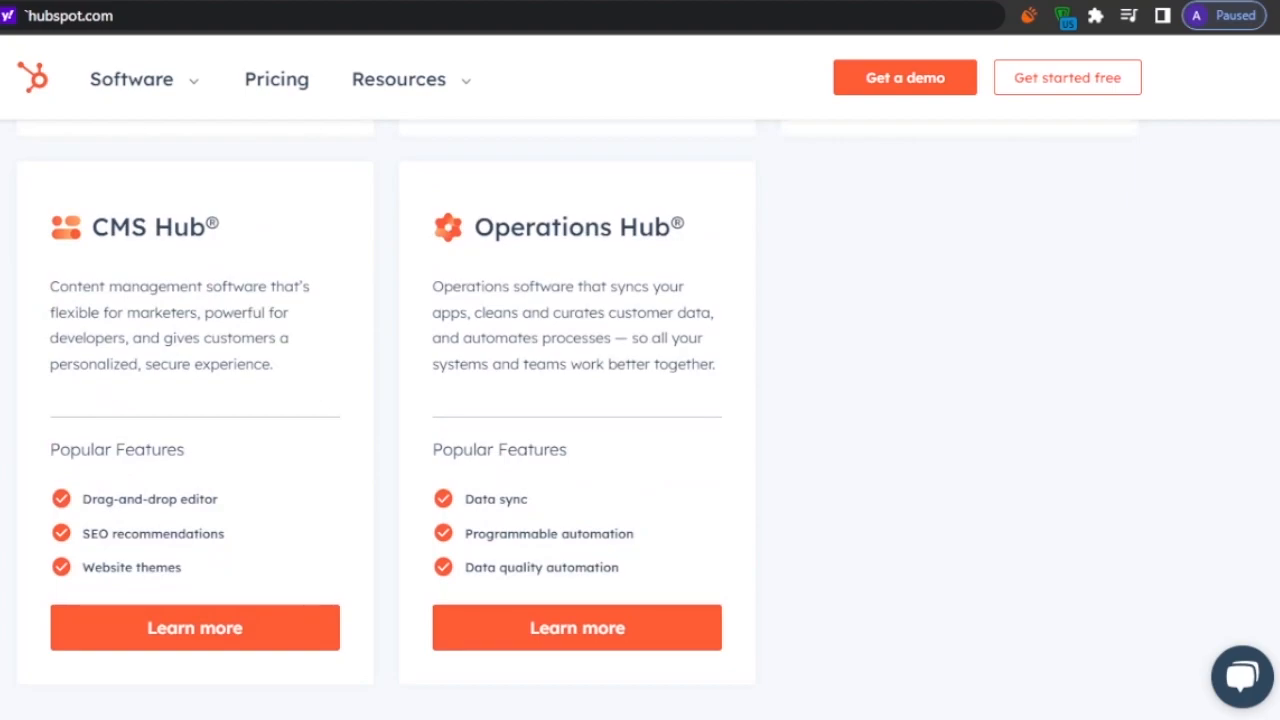
pyautogui.scroll(-1, 575, 397)
pyautogui.scroll(5, 640, 420)
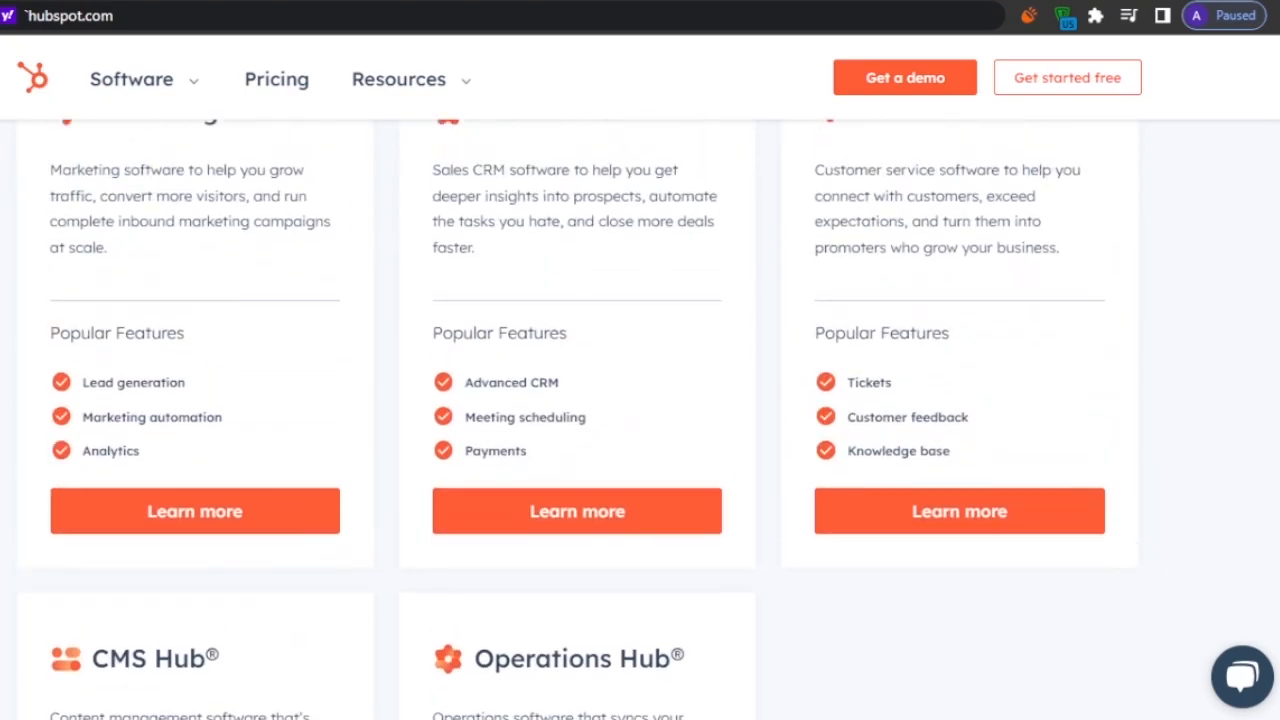
pyautogui.scroll(-10, 640, 420)
pyautogui.scroll(-5, 640, 420)
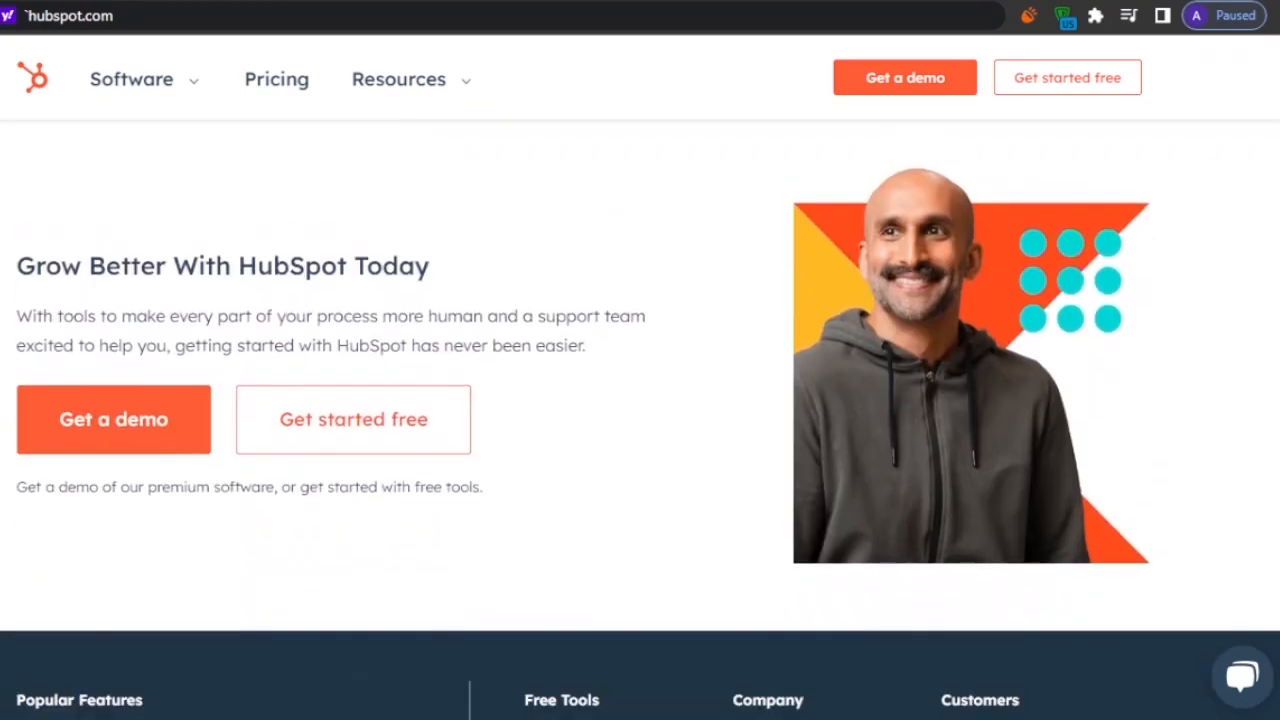
pyautogui.scroll(15, 640, 420)
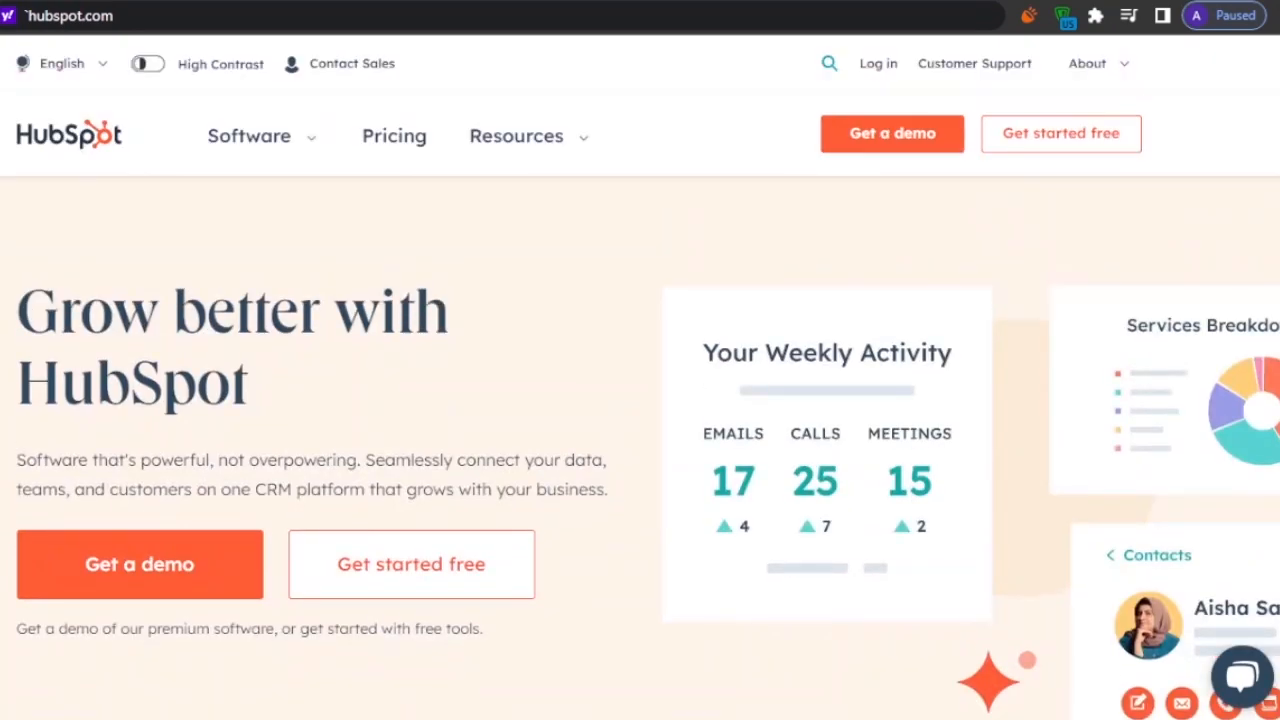
# Start the free HubSpot sign-up with the Free tools plan and choose to create a new, fresh account
pyautogui.click(439, 591)
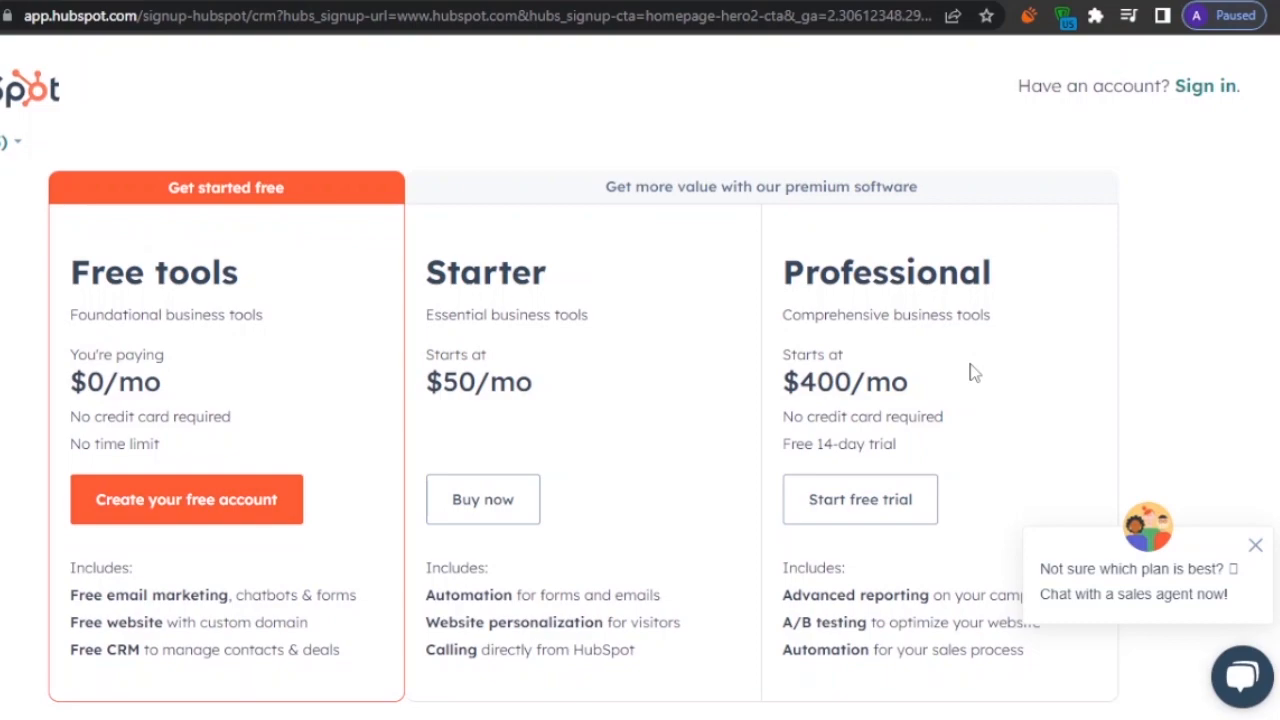
pyautogui.click(1256, 545)
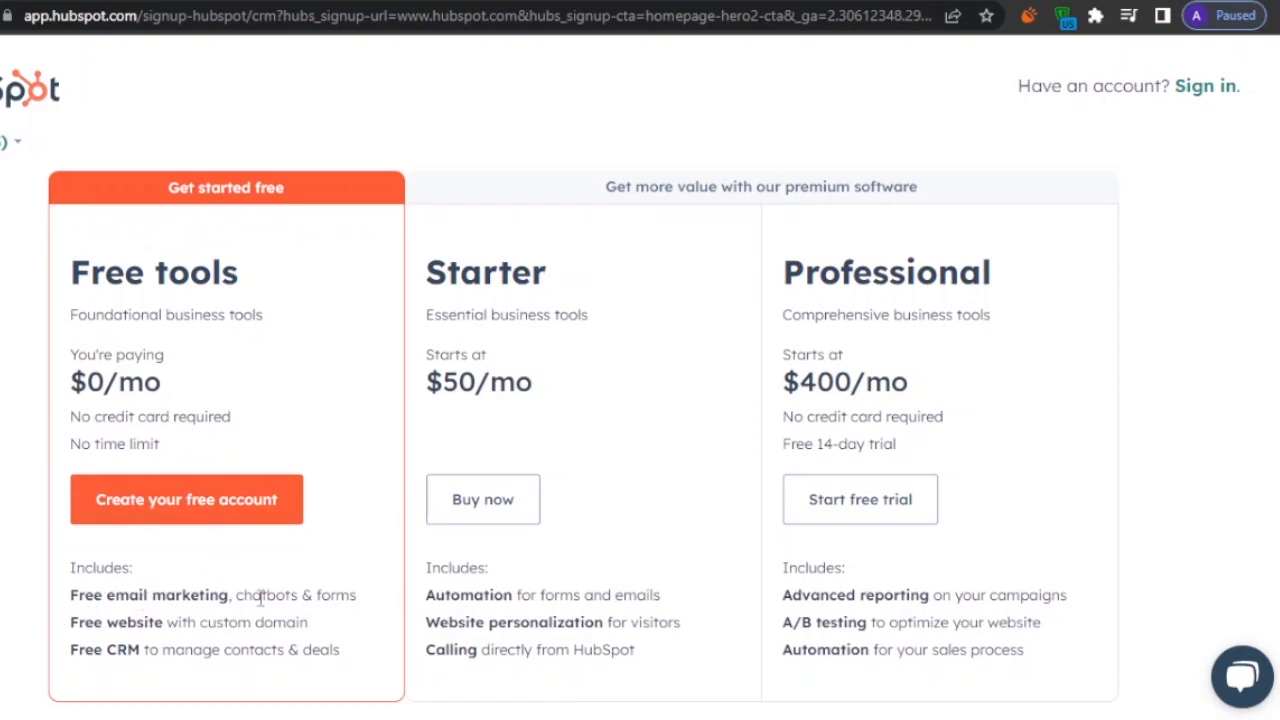
pyautogui.click(166, 510)
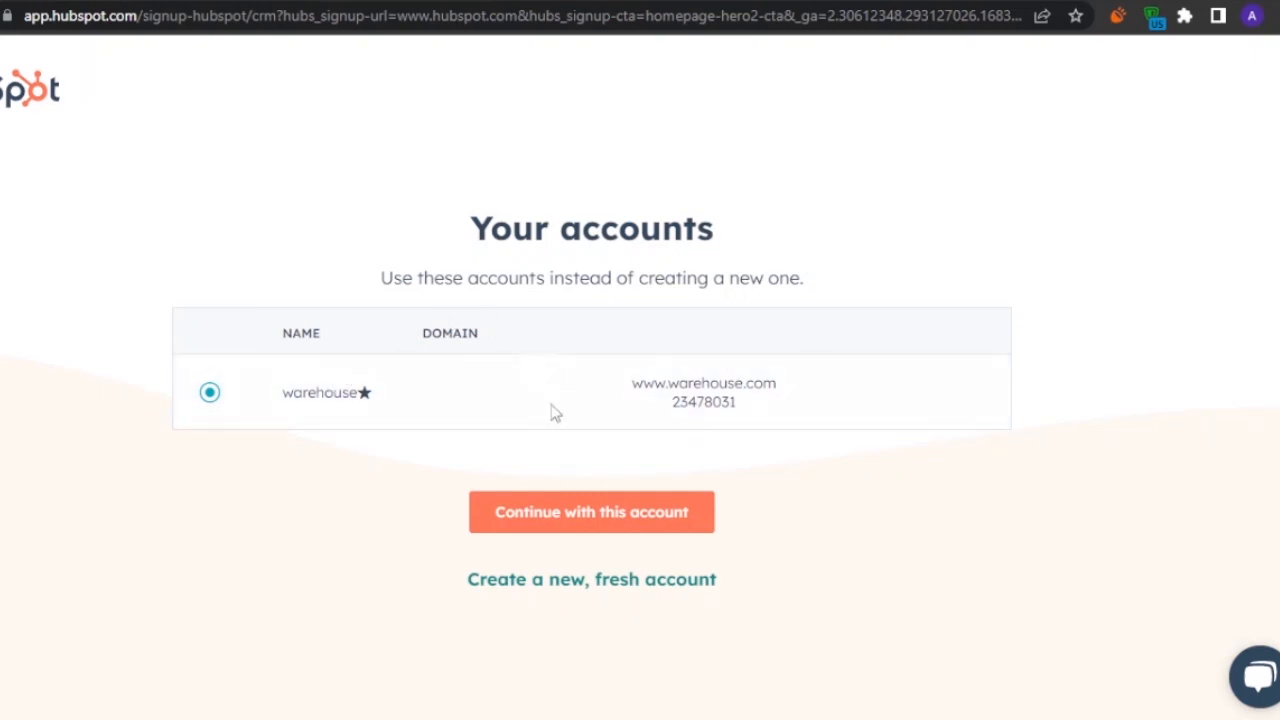
pyautogui.click(631, 588)
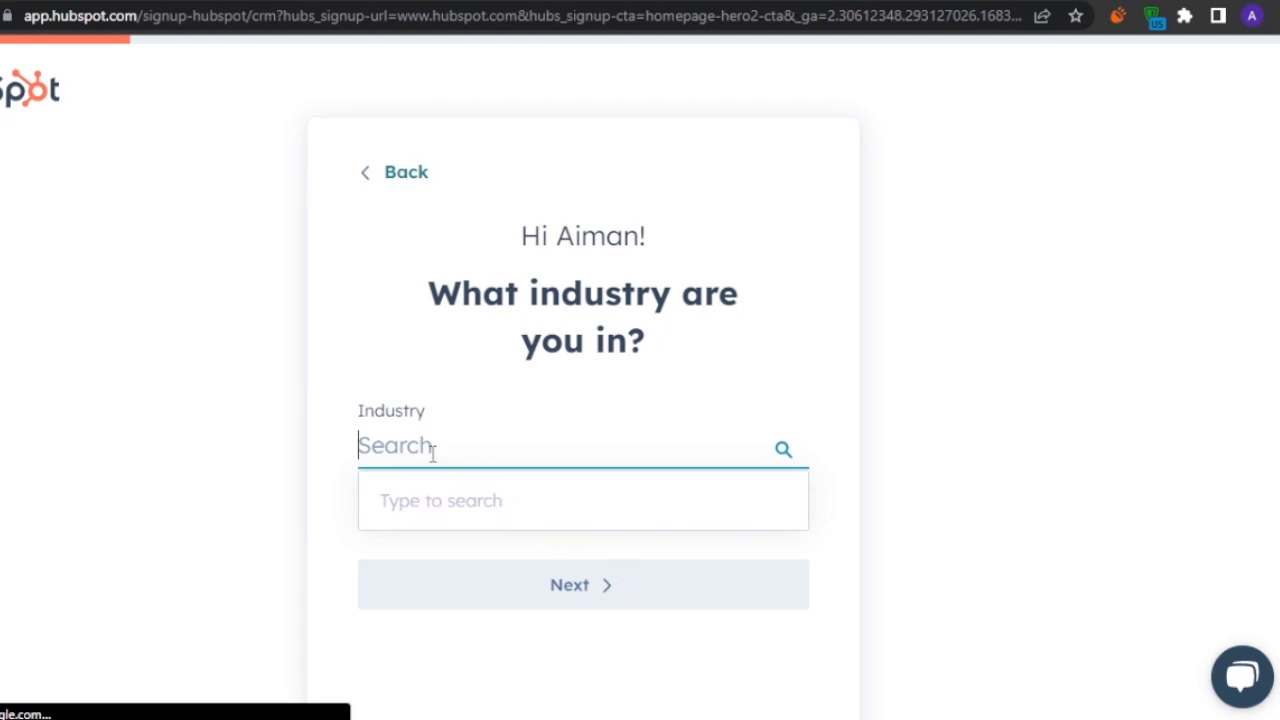
# Set the industry to Restaurants and continue to the job role question
pyautogui.write('bea')
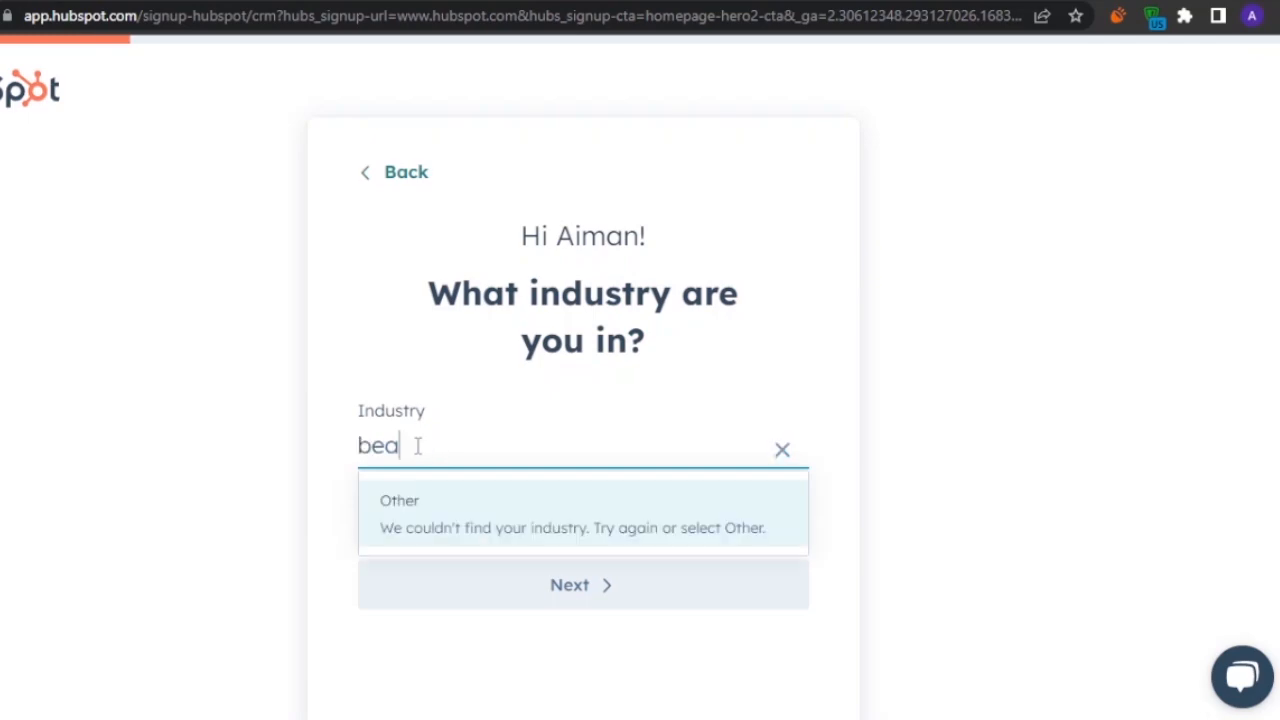
pyautogui.press('BackSpace')
pyautogui.press('BackSpace')
pyautogui.press('BackSpace')
pyautogui.write('re')
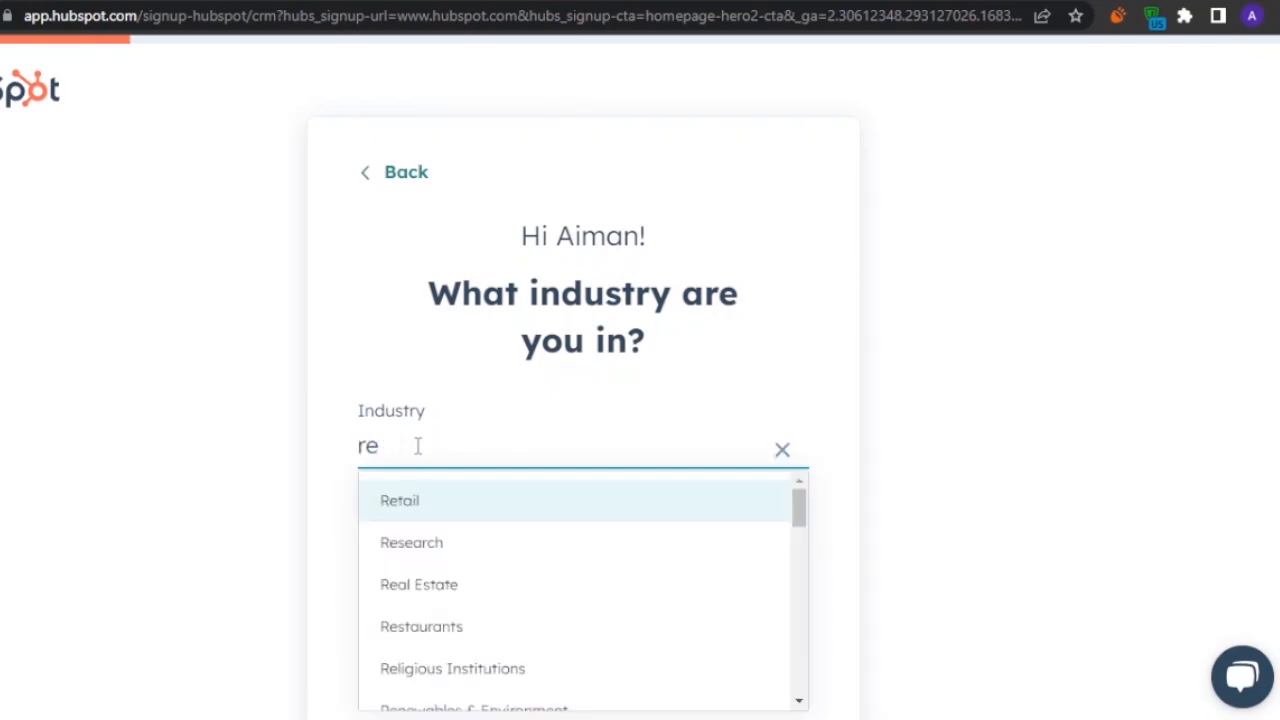
pyautogui.click(456, 630)
pyautogui.click(526, 592)
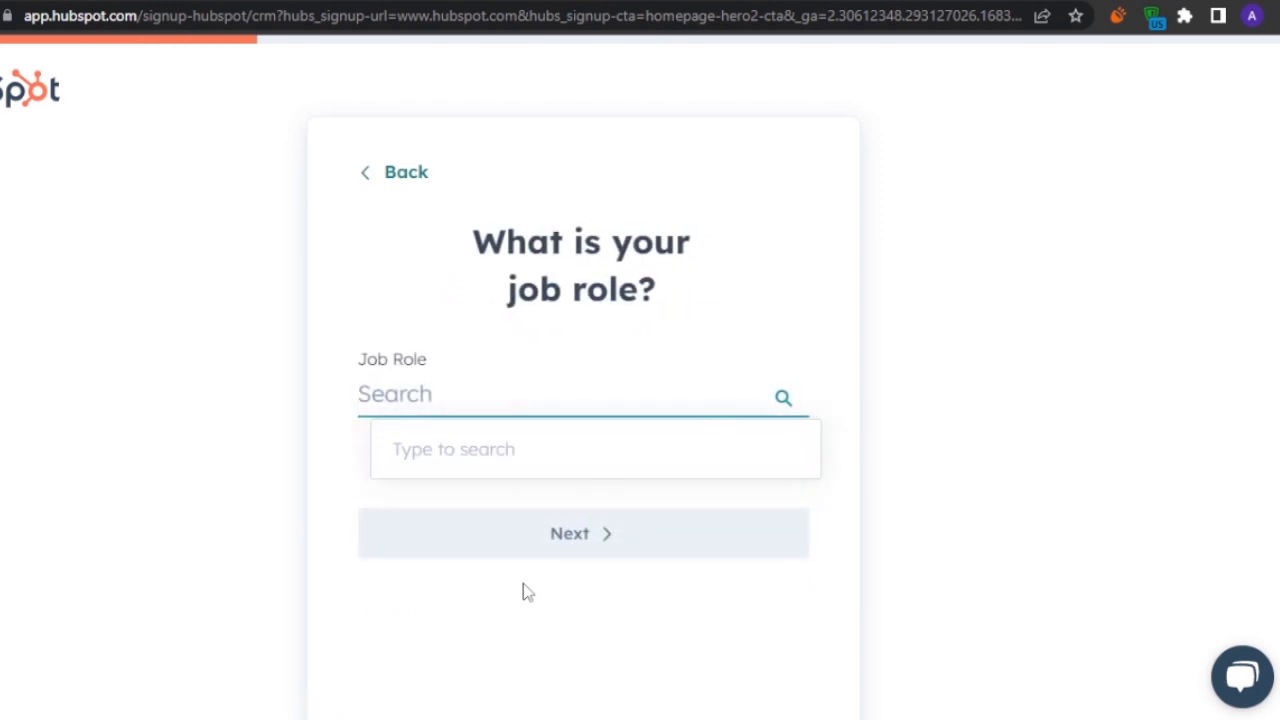
# Set the job role to Chief Executive Officer (CEO) and continue to the company name question
pyautogui.click(430, 392)
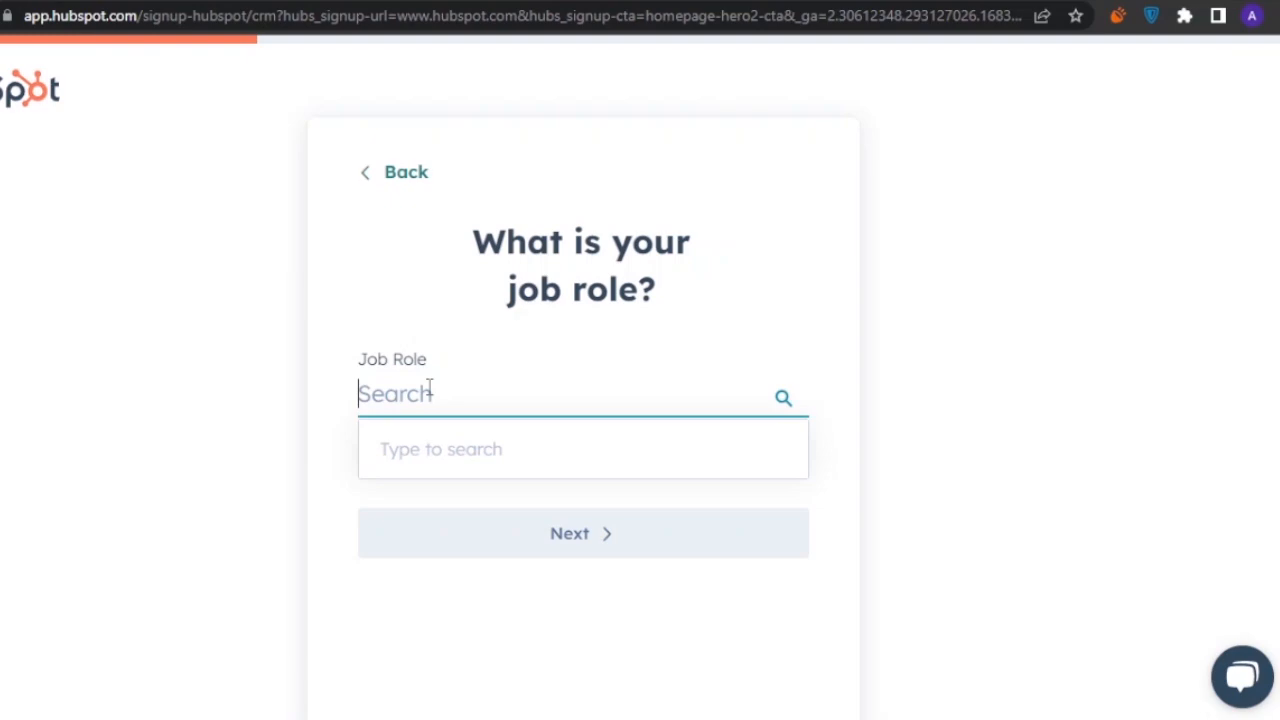
pyautogui.write('CEO')
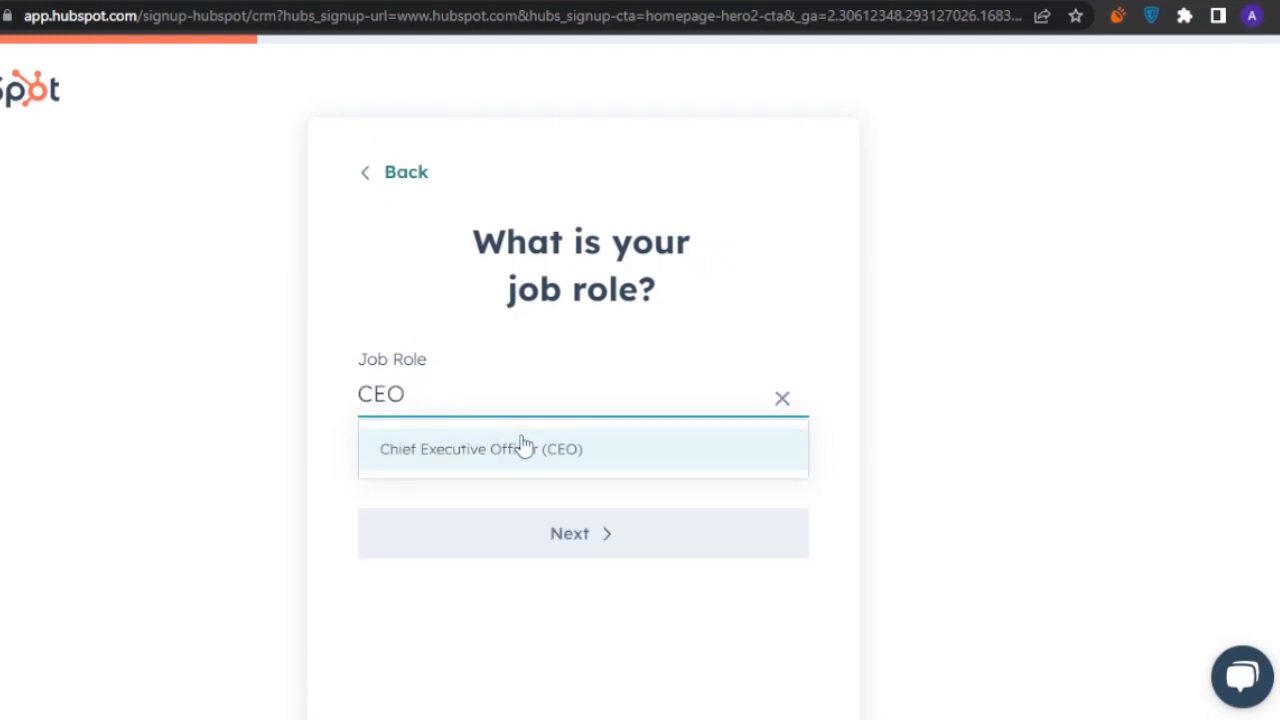
pyautogui.click(537, 452)
pyautogui.click(608, 540)
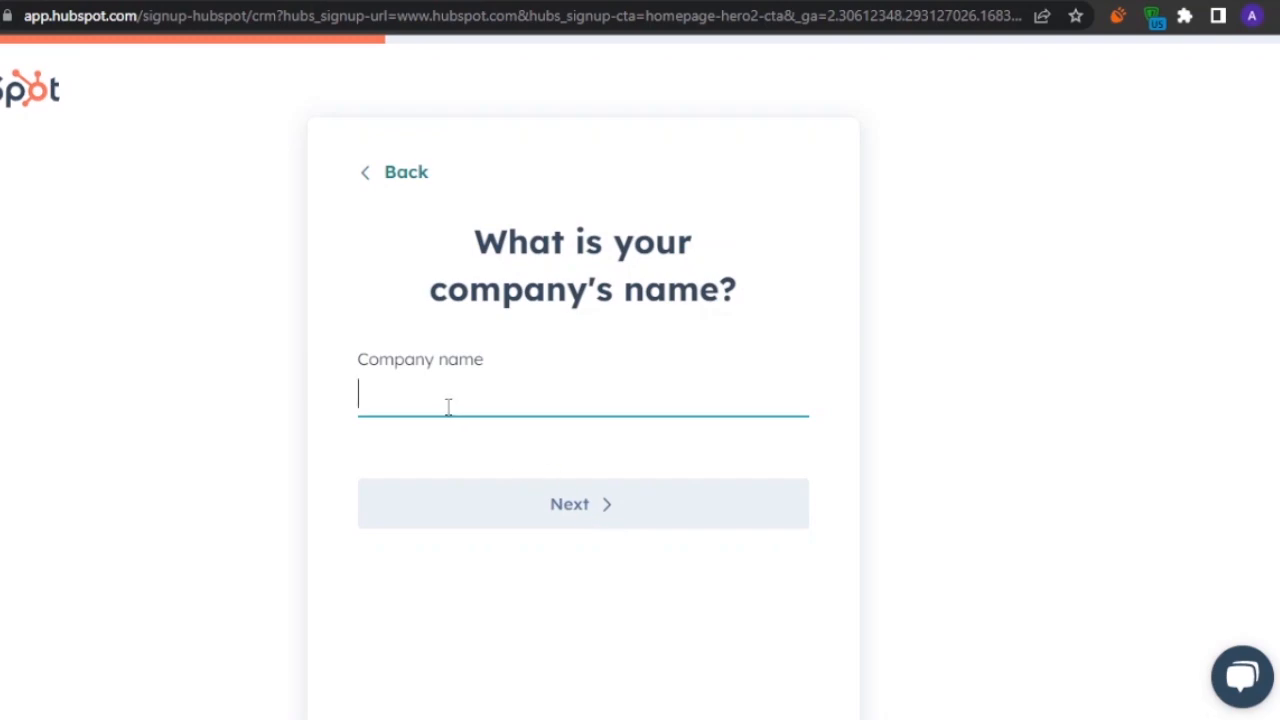
# Enter "foodies" as the company name and choose a company size of 6 to 10 people
pyautogui.write('foodies')
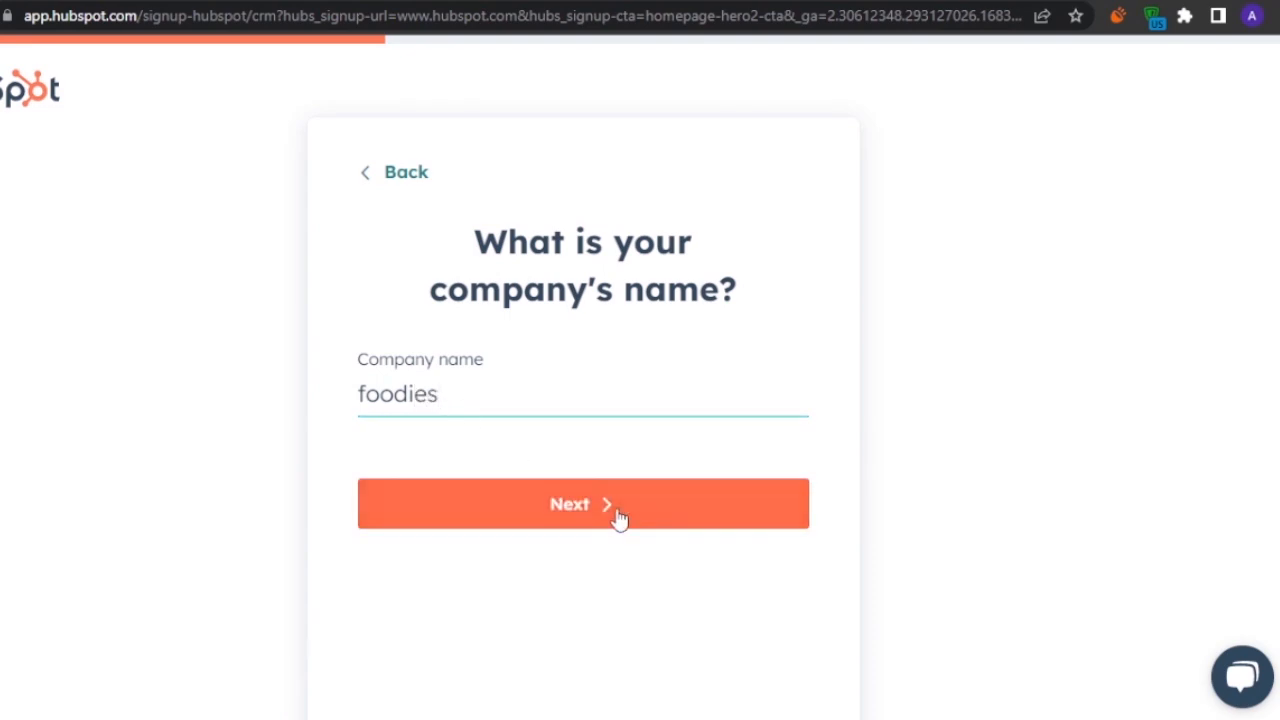
pyautogui.click(614, 517)
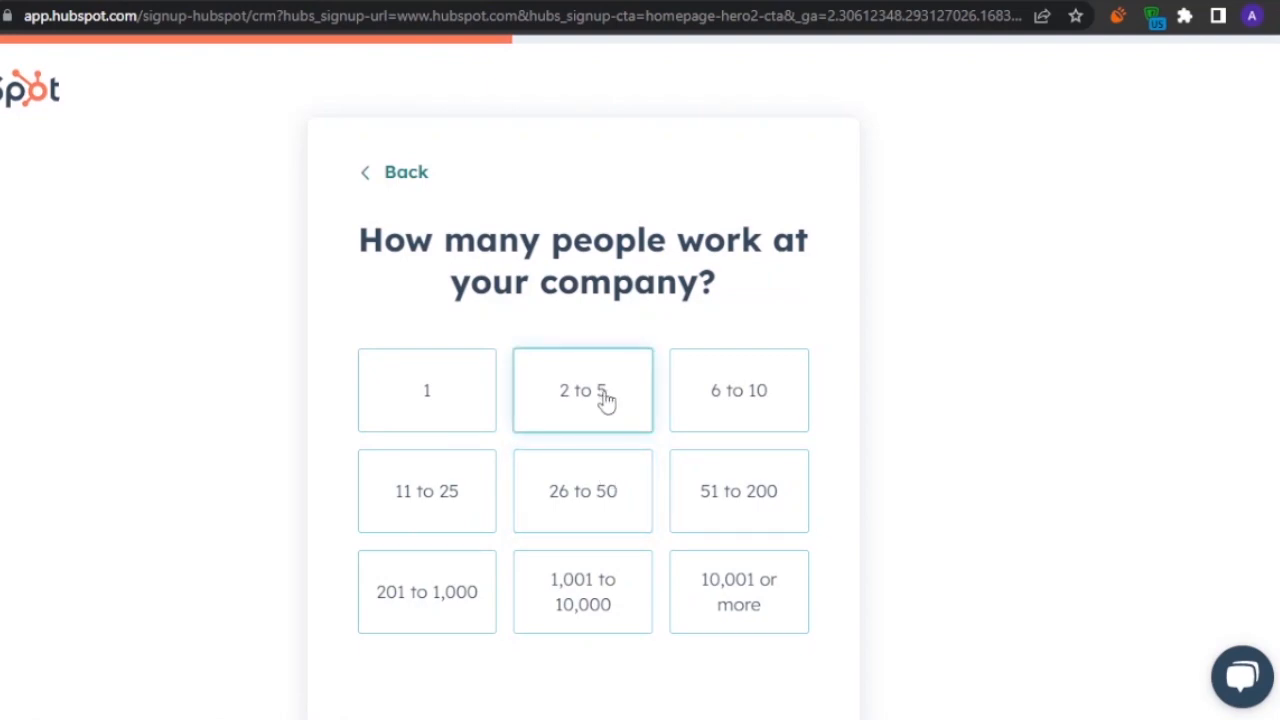
pyautogui.click(708, 398)
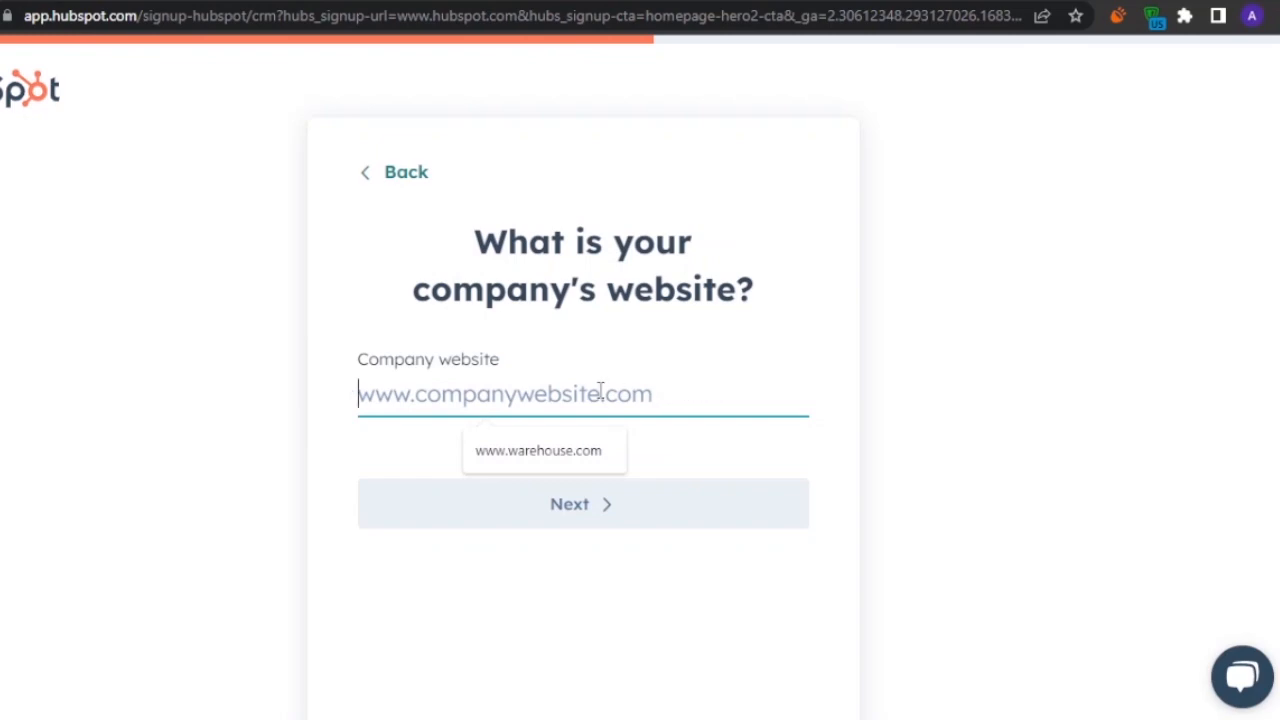
pyautogui.write('www')
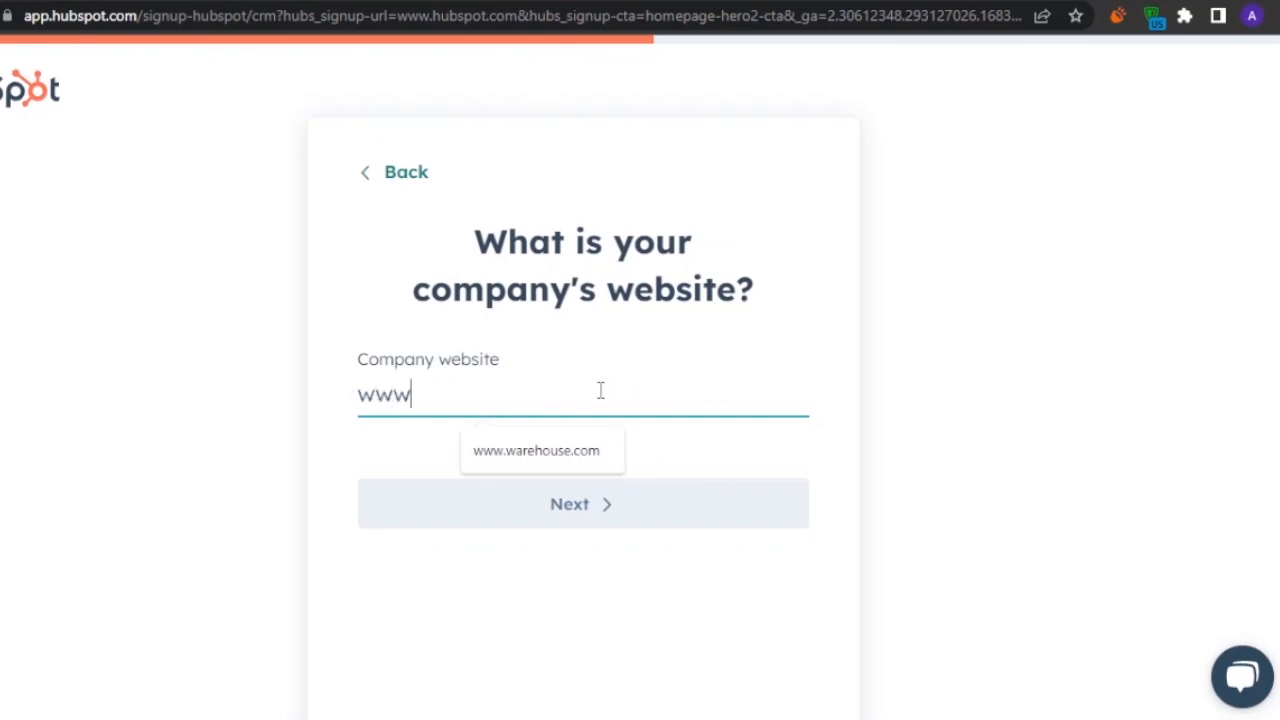
pyautogui.write('.foo')
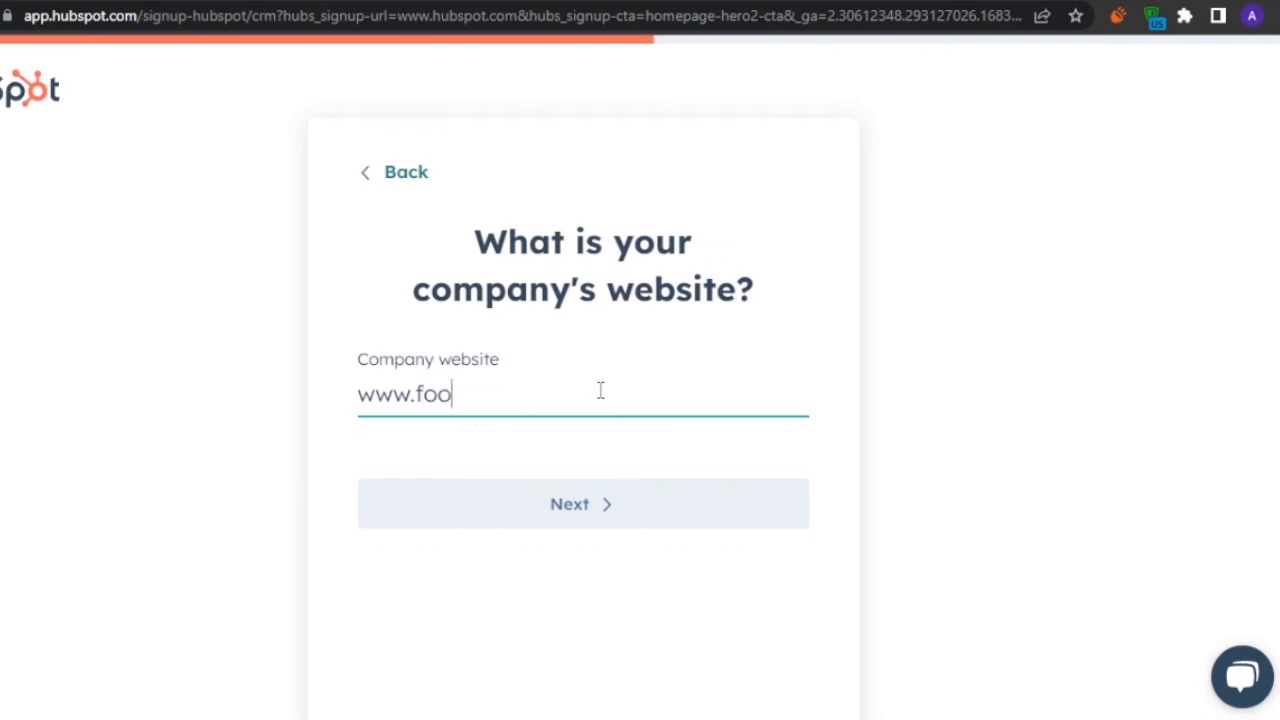
pyautogui.write('dies.')
pyautogui.write('c')
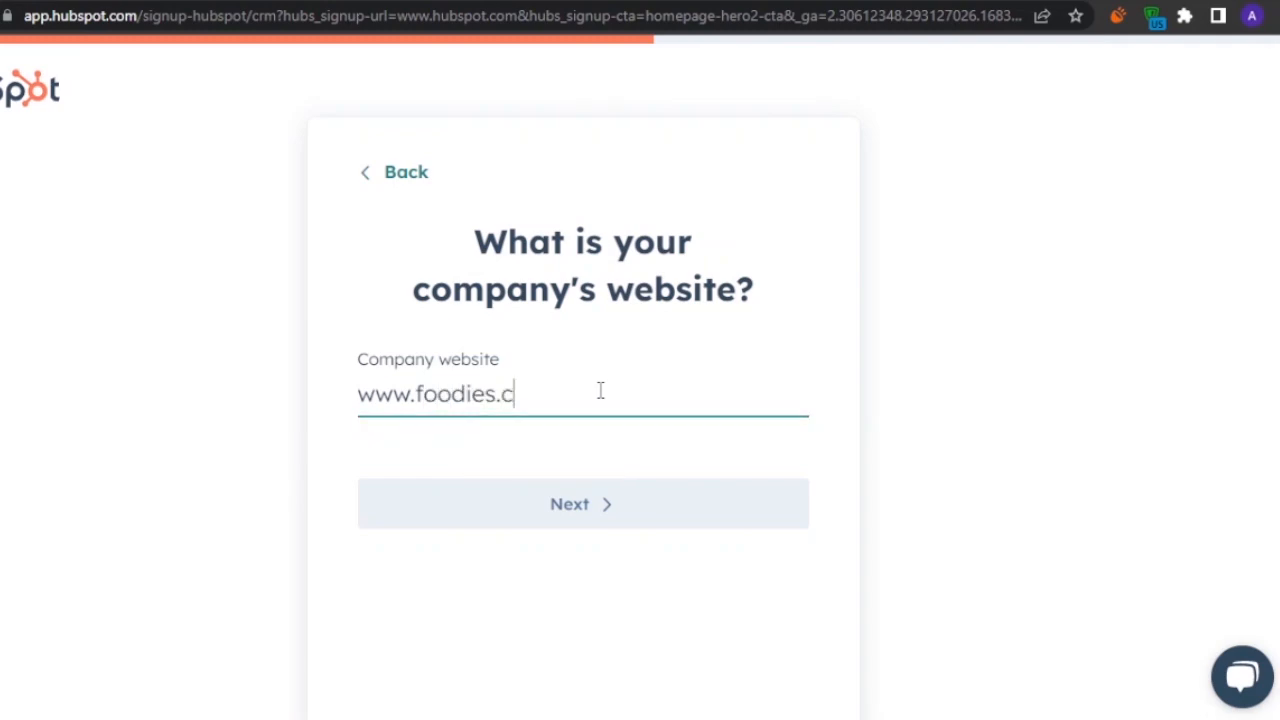
pyautogui.write('o.cpm')
pyautogui.press('BackSpace')
pyautogui.press('BackSpace')
pyautogui.write('om')
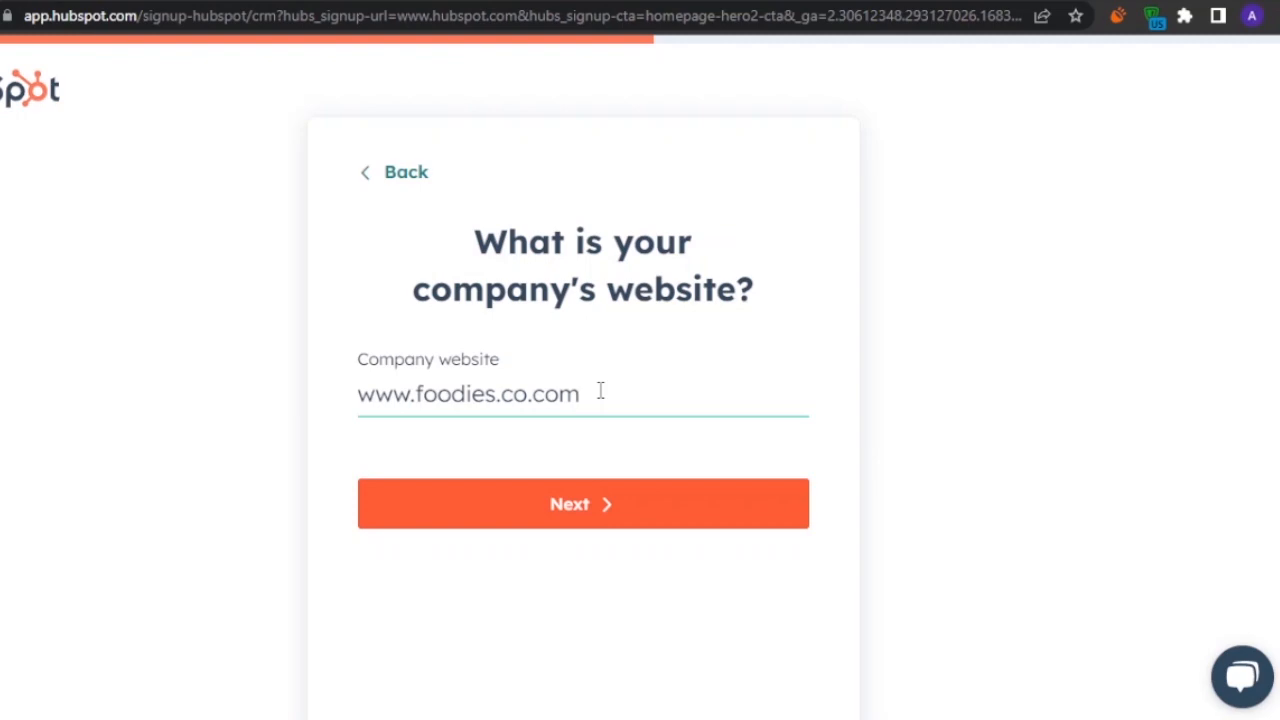
pyautogui.click(600, 506)
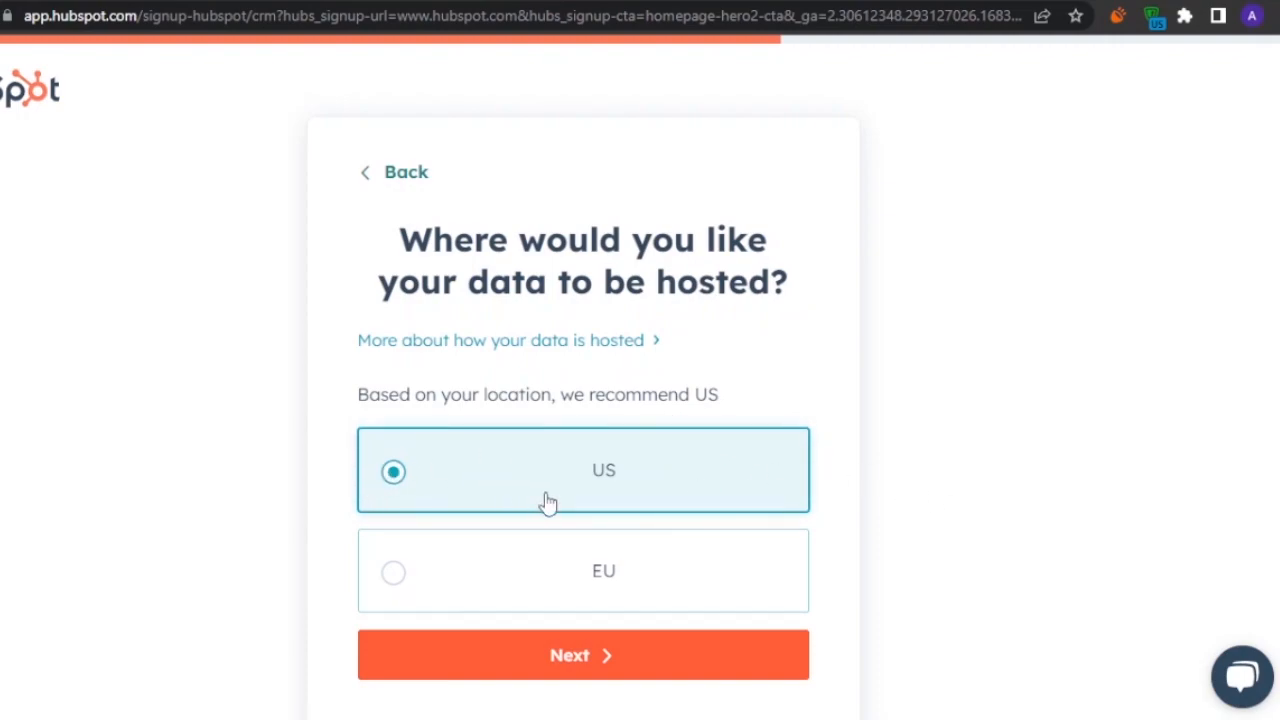
# Accept US data hosting and choose "I'm new to HubSpot, but I have used a CRM before" as the experience level
pyautogui.click(545, 663)
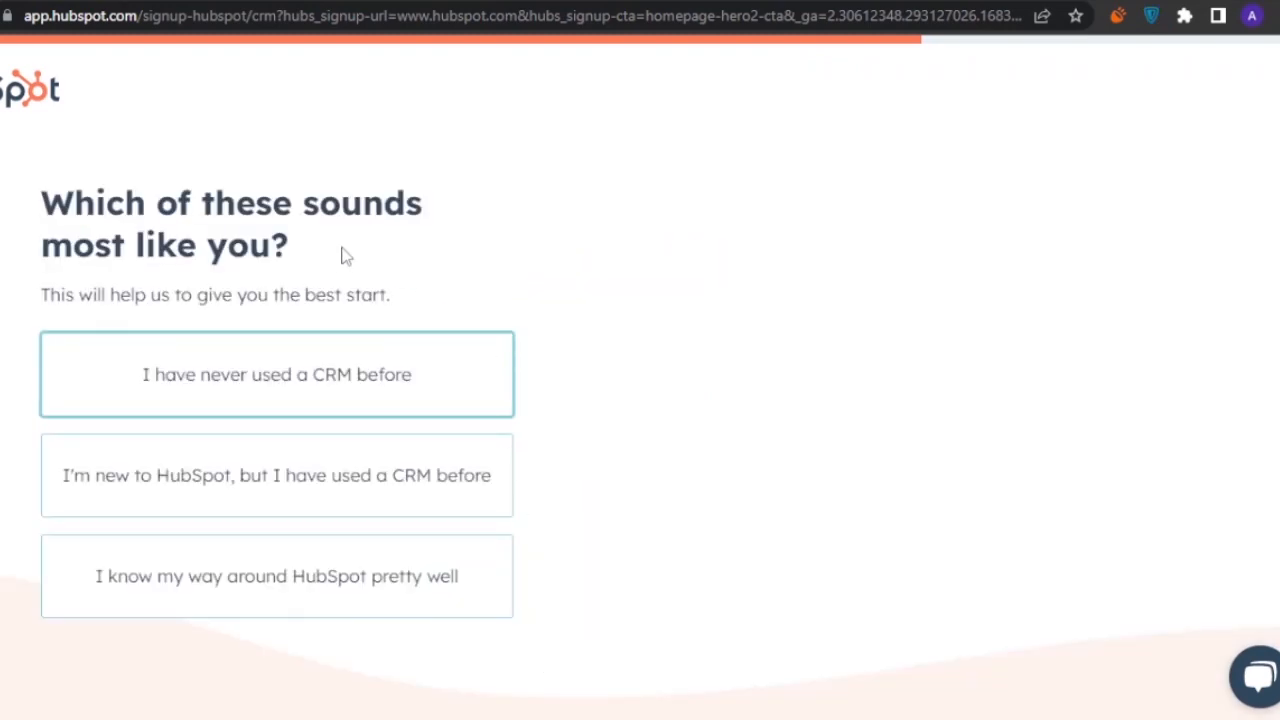
pyautogui.click(281, 490)
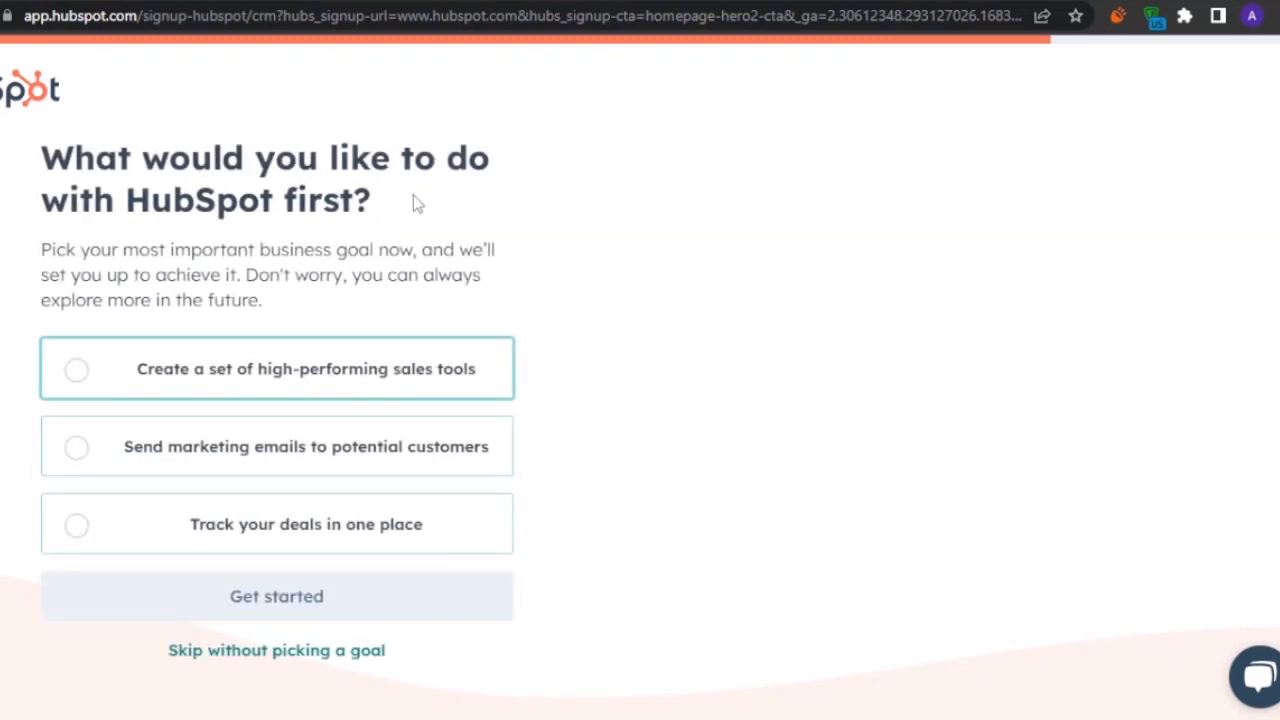
# Skip picking a business goal and choose "I want a general overview" as the part of the CRM to explore first
pyautogui.click(113, 445)
pyautogui.click(88, 373)
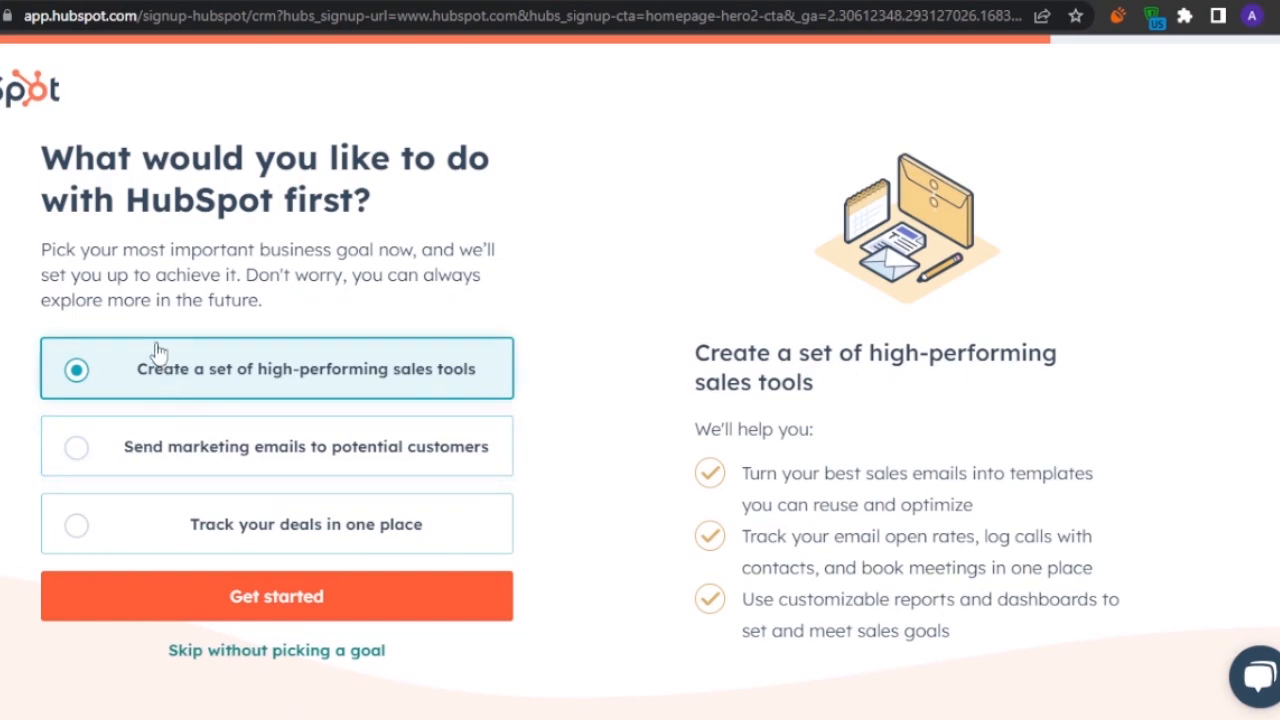
pyautogui.click(196, 648)
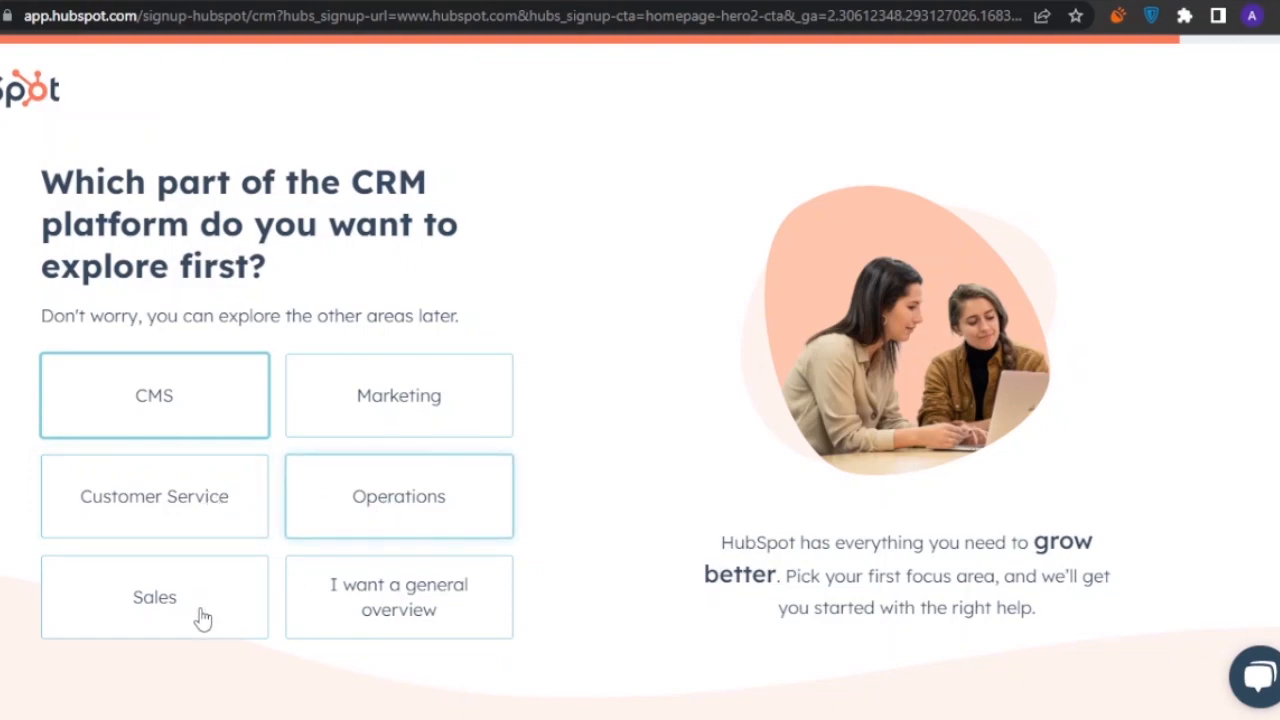
pyautogui.click(421, 628)
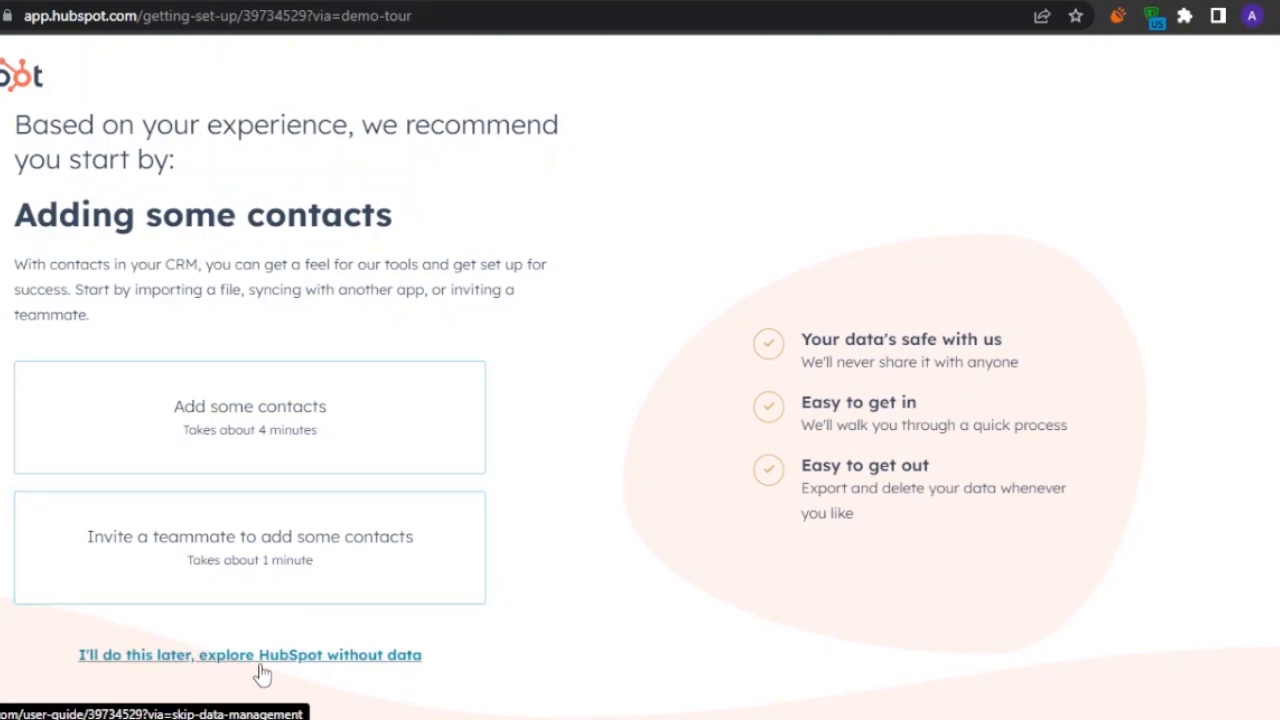
# Review the available import and sync sources for adding contacts and return to the recommended starting options
pyautogui.click(211, 444)
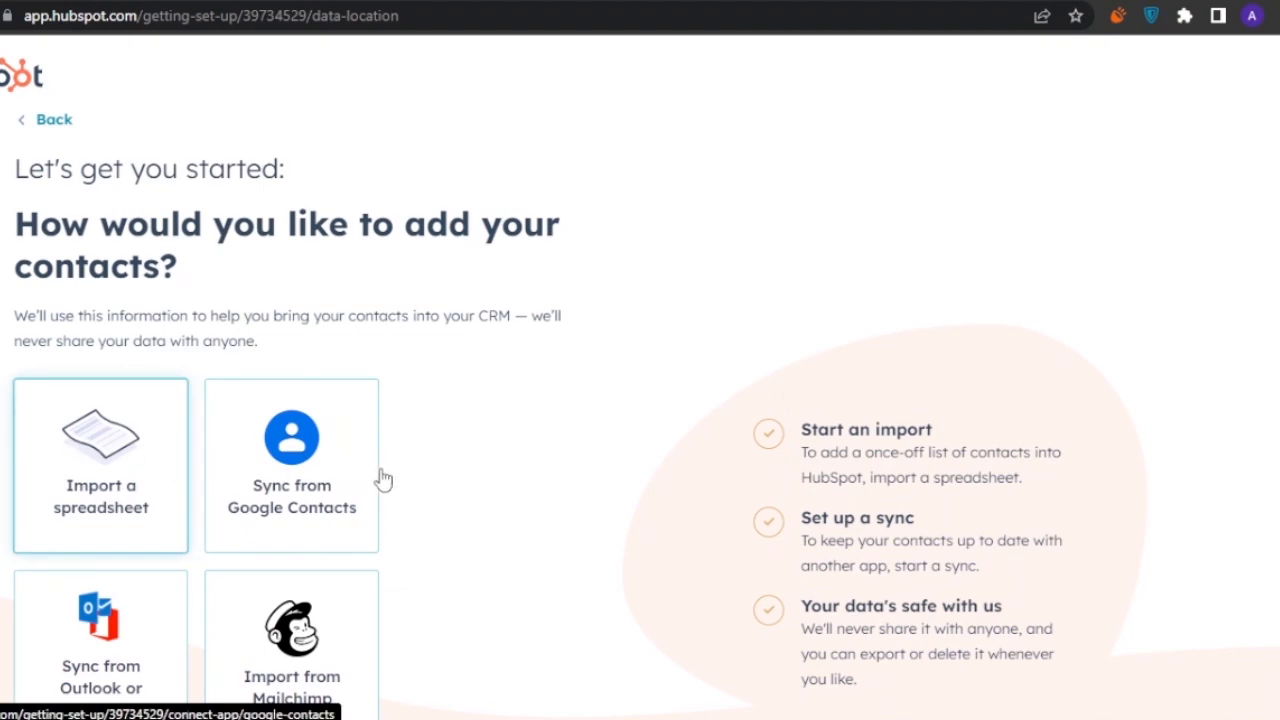
pyautogui.scroll(-1, 1045, 394)
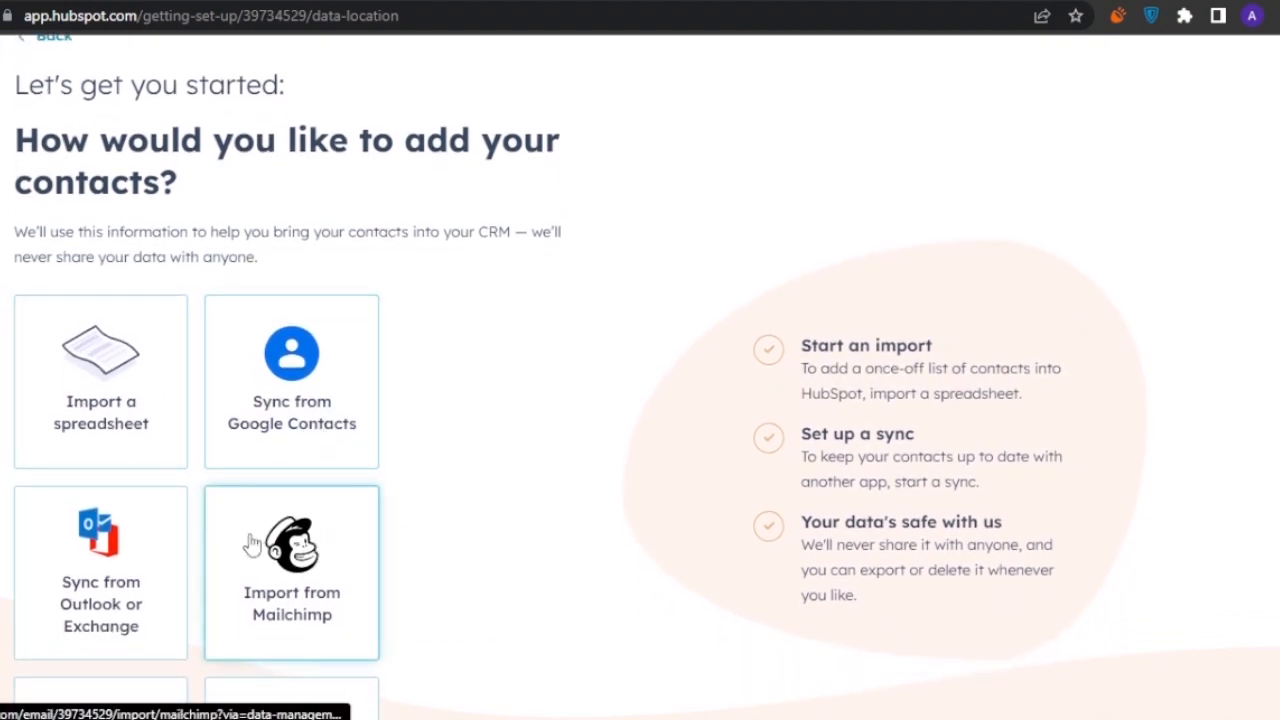
pyautogui.scroll(-2, 1074, 386)
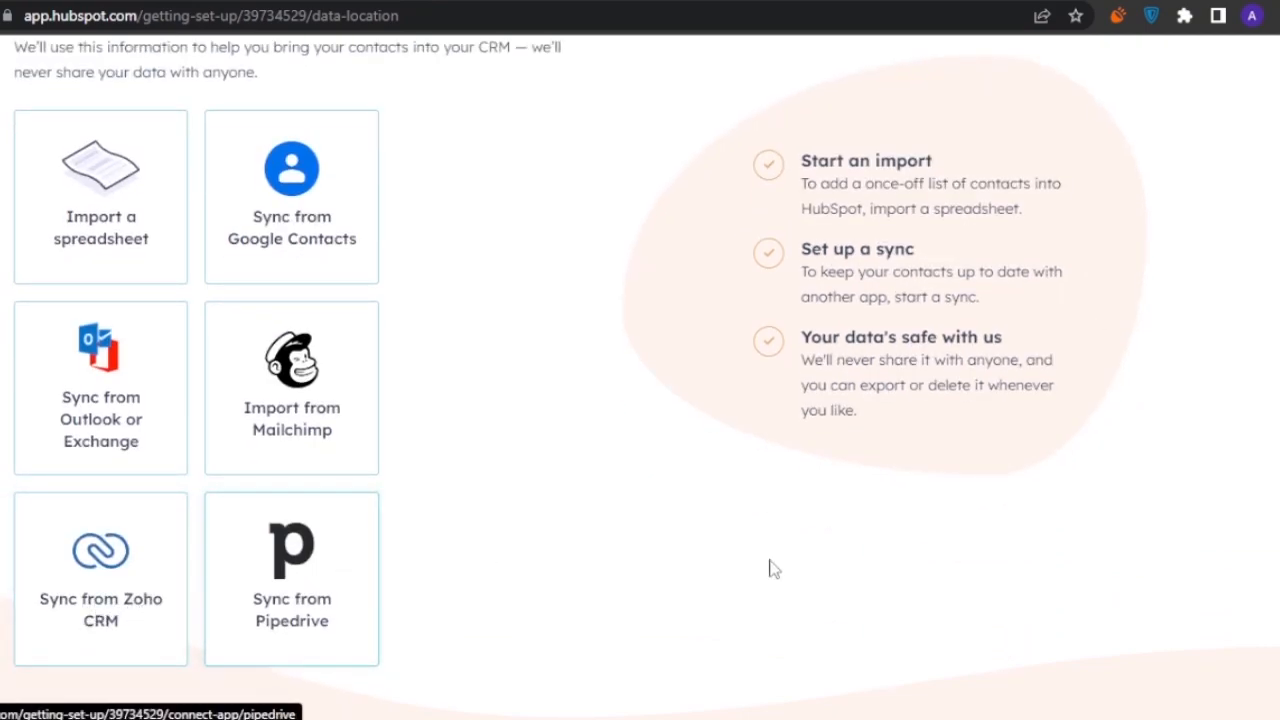
pyautogui.scroll(3, 628, 228)
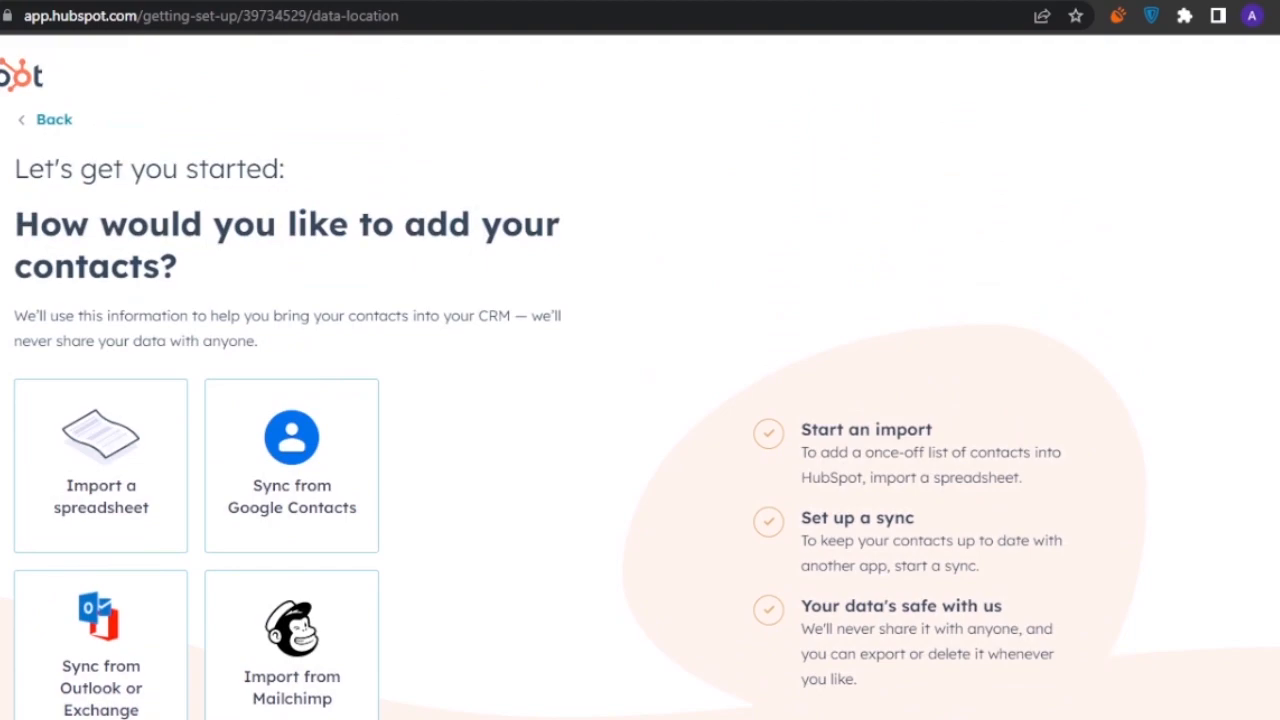
pyautogui.click(42, 121)
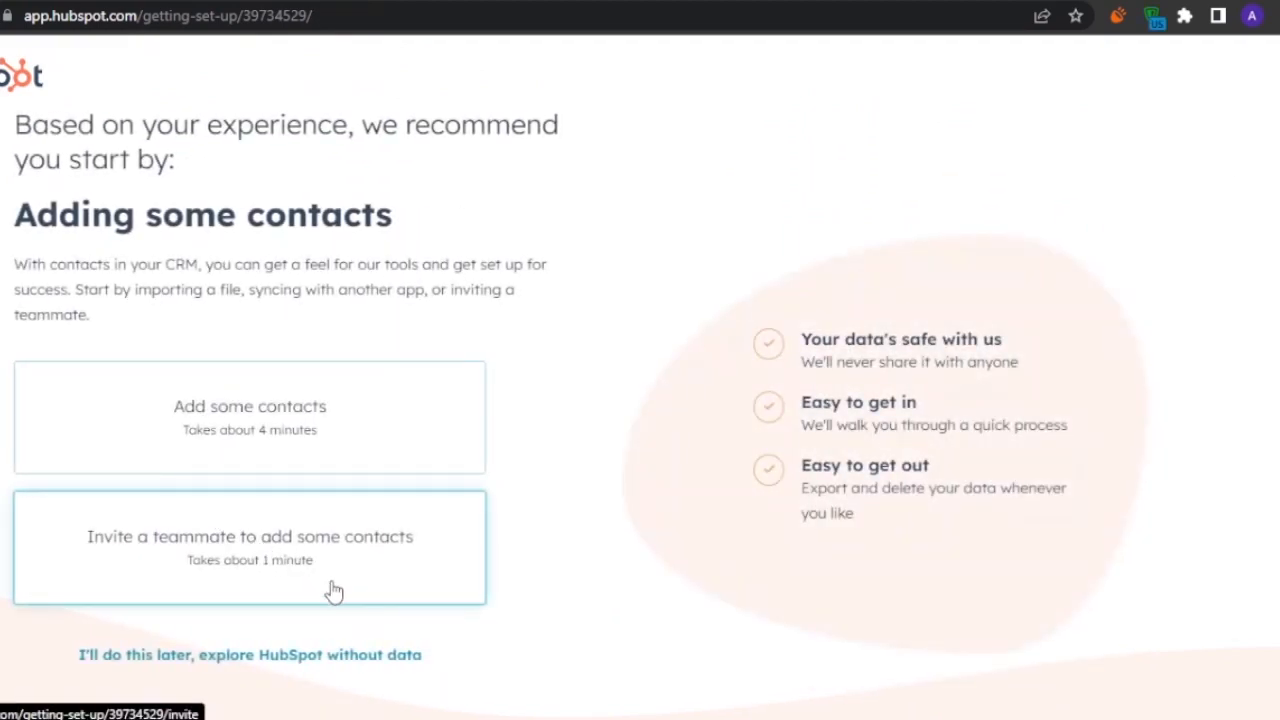
# Skip adding contacts to explore HubSpot without data, and review the setup tasks for Sales Hub Free
pyautogui.click(238, 660)
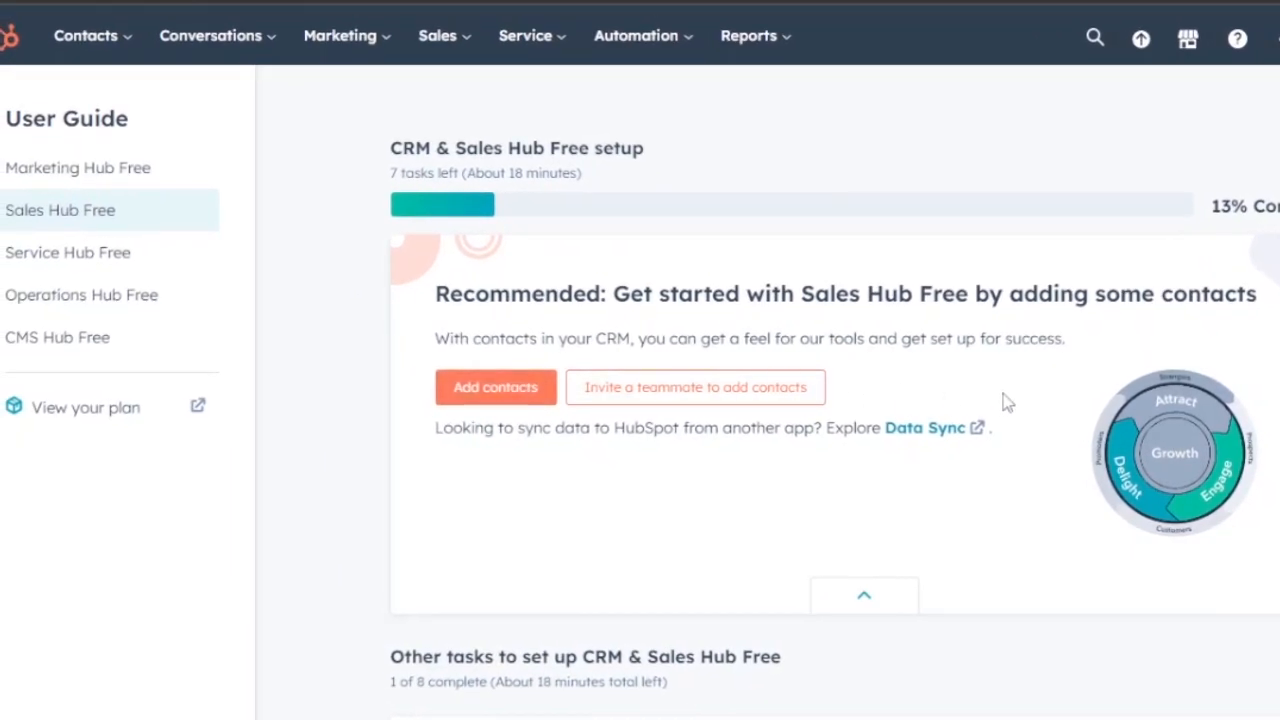
pyautogui.scroll(-5, 835, 400)
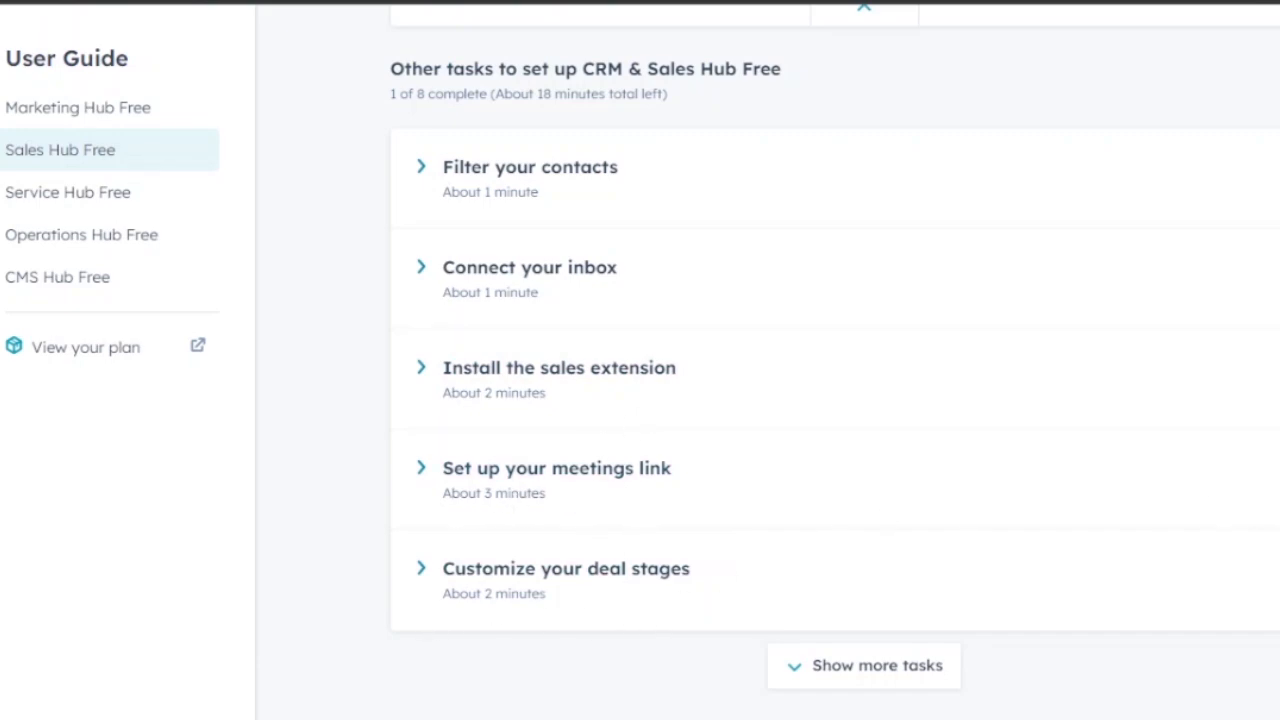
pyautogui.scroll(2, 835, 360)
pyautogui.scroll(5, 835, 360)
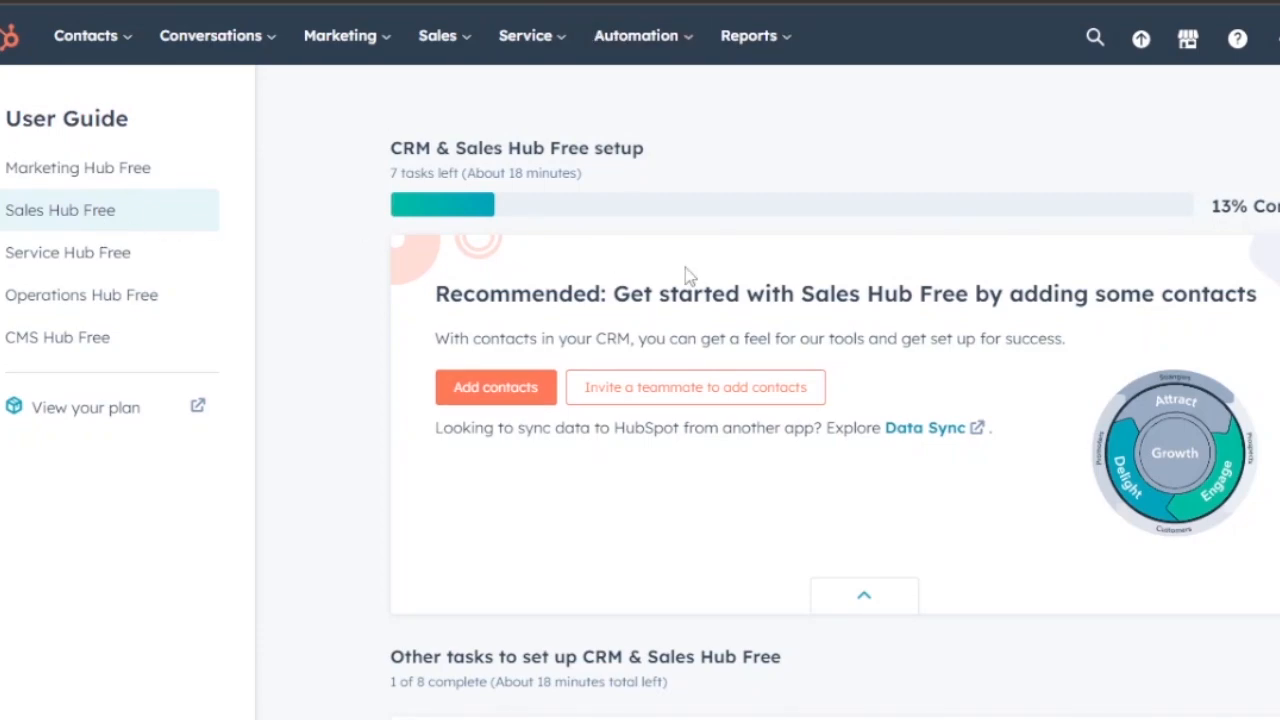
# Examine the Marketing Hub Free setup tasks and helpful information in the user guide
pyautogui.click(77, 172)
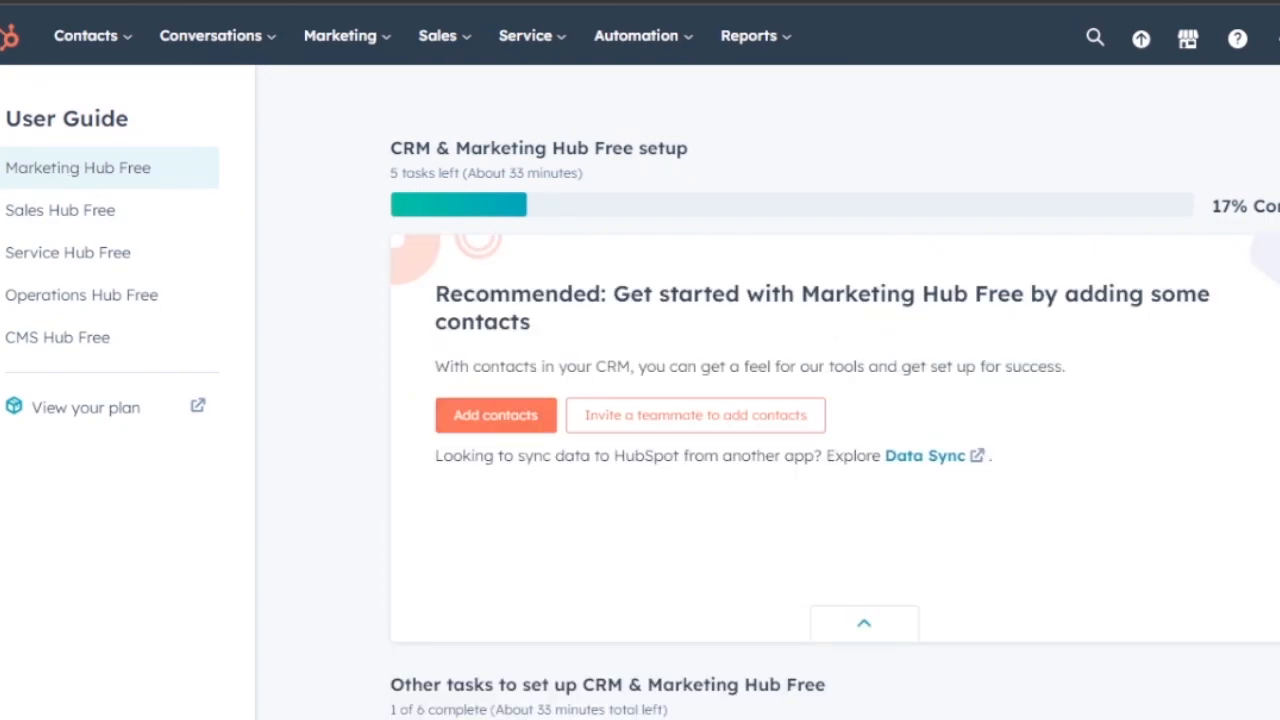
pyautogui.scroll(-5, 1249, 409)
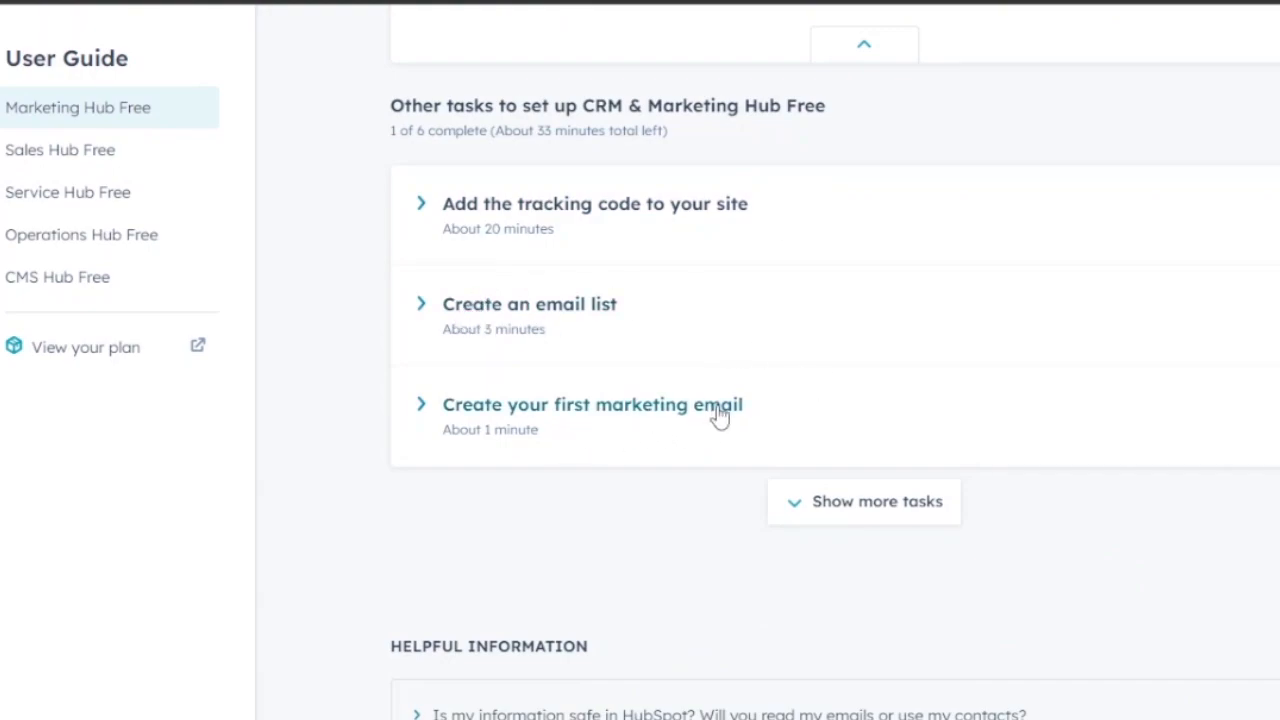
pyautogui.scroll(-4, 835, 400)
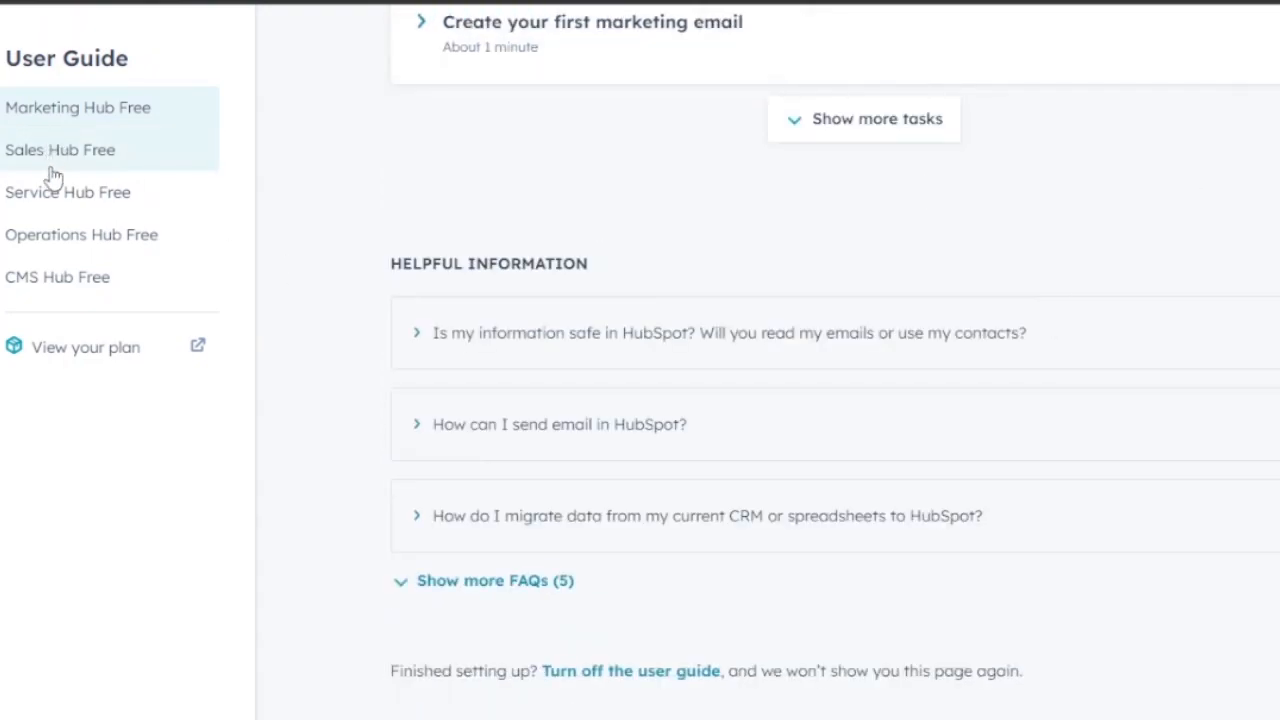
# Examine the Service Hub Free setup tasks and tool overview in the user guide
pyautogui.click(70, 195)
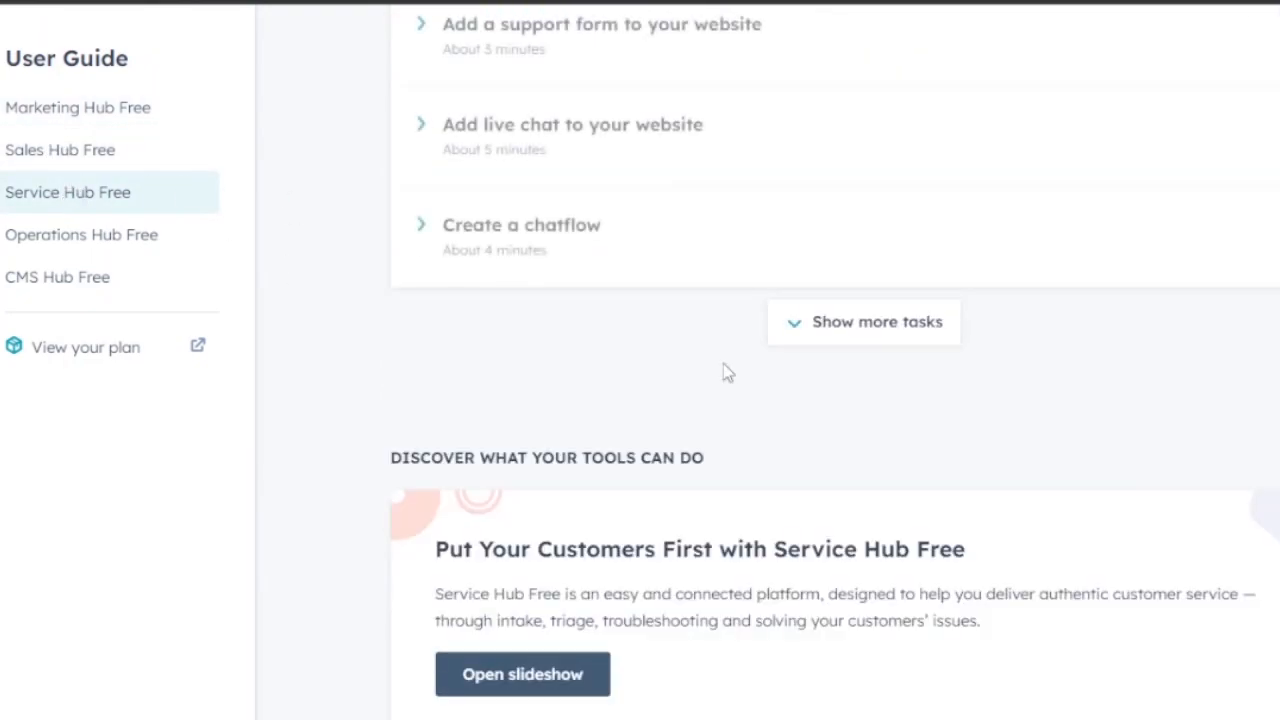
pyautogui.scroll(-4, 835, 400)
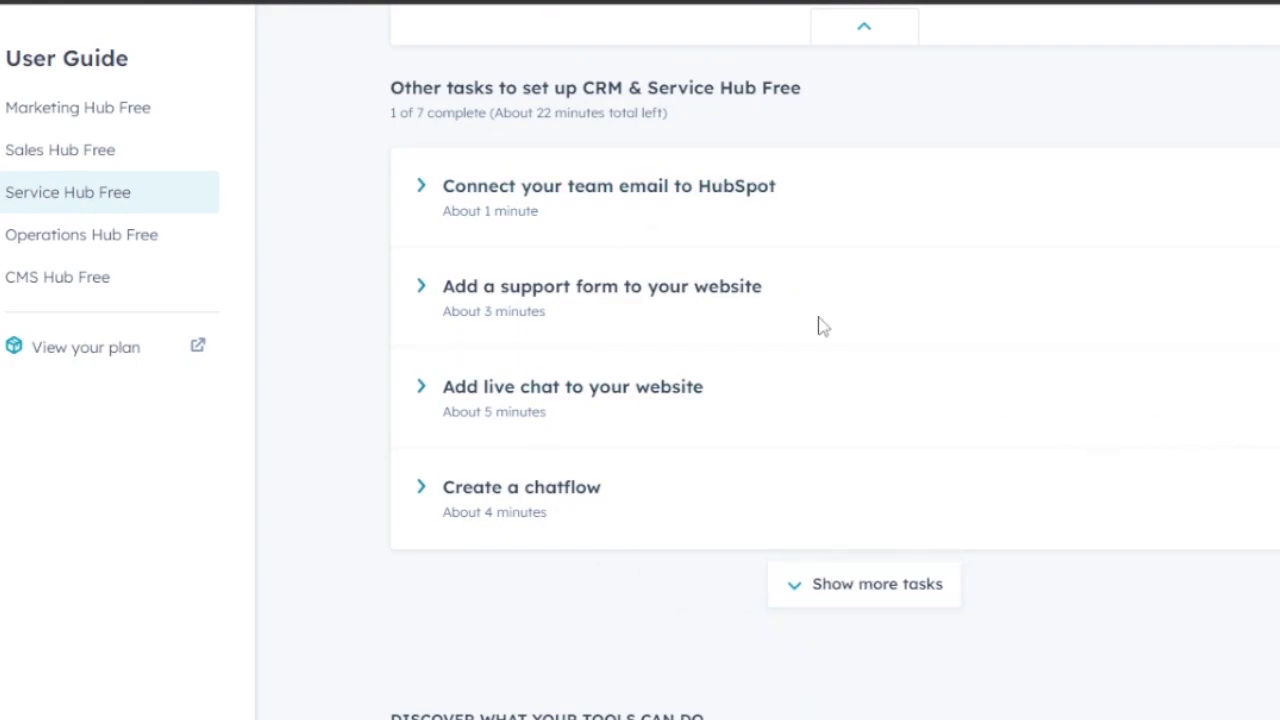
pyautogui.scroll(6, 835, 362)
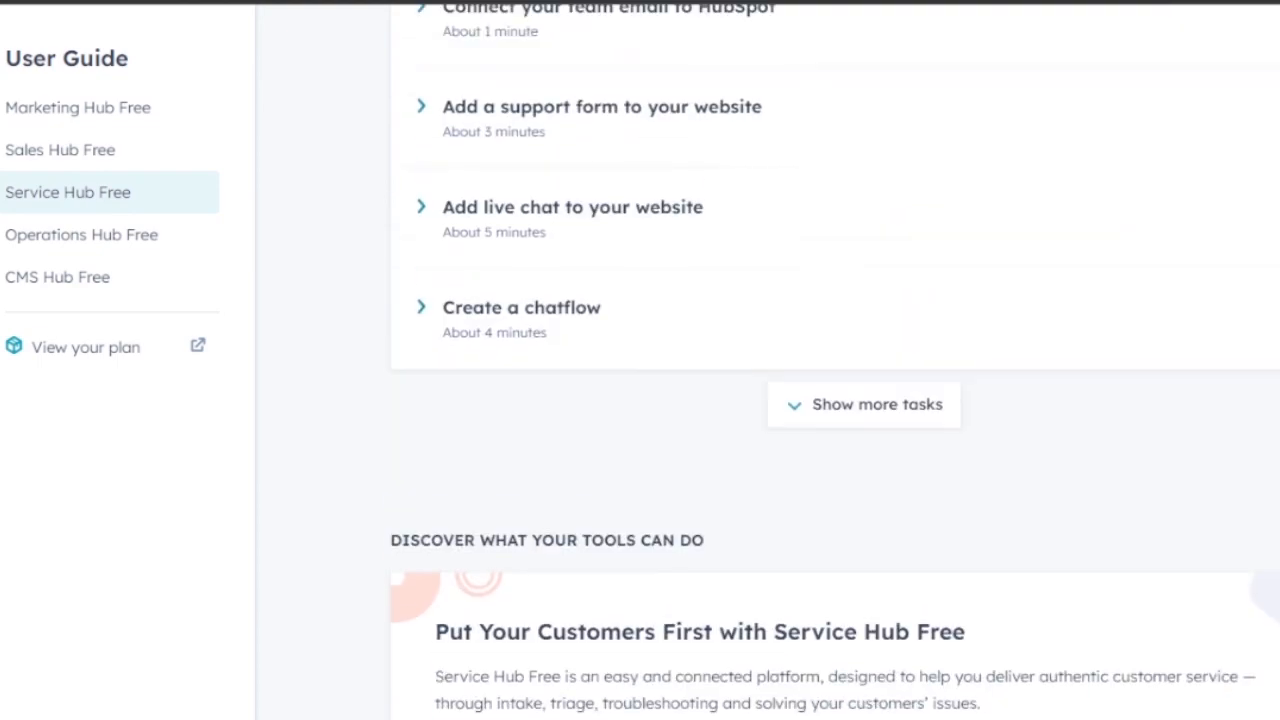
pyautogui.scroll(-5, 835, 362)
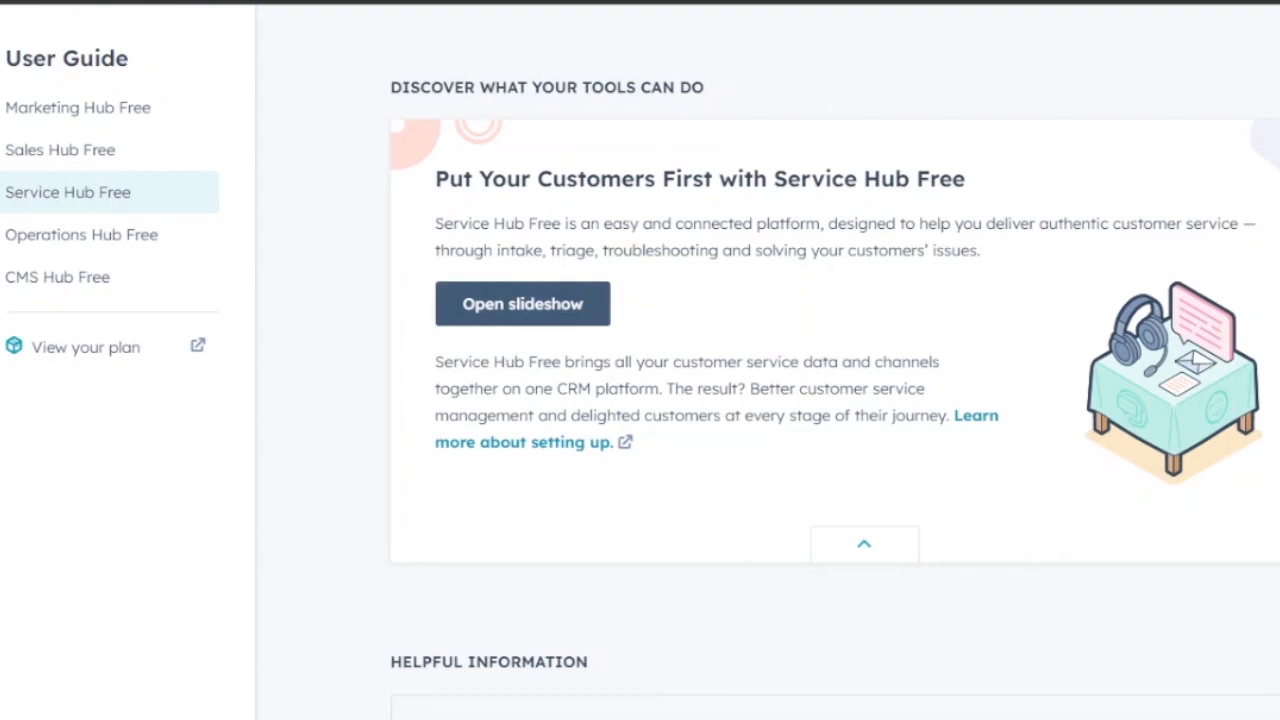
pyautogui.scroll(10, 835, 400)
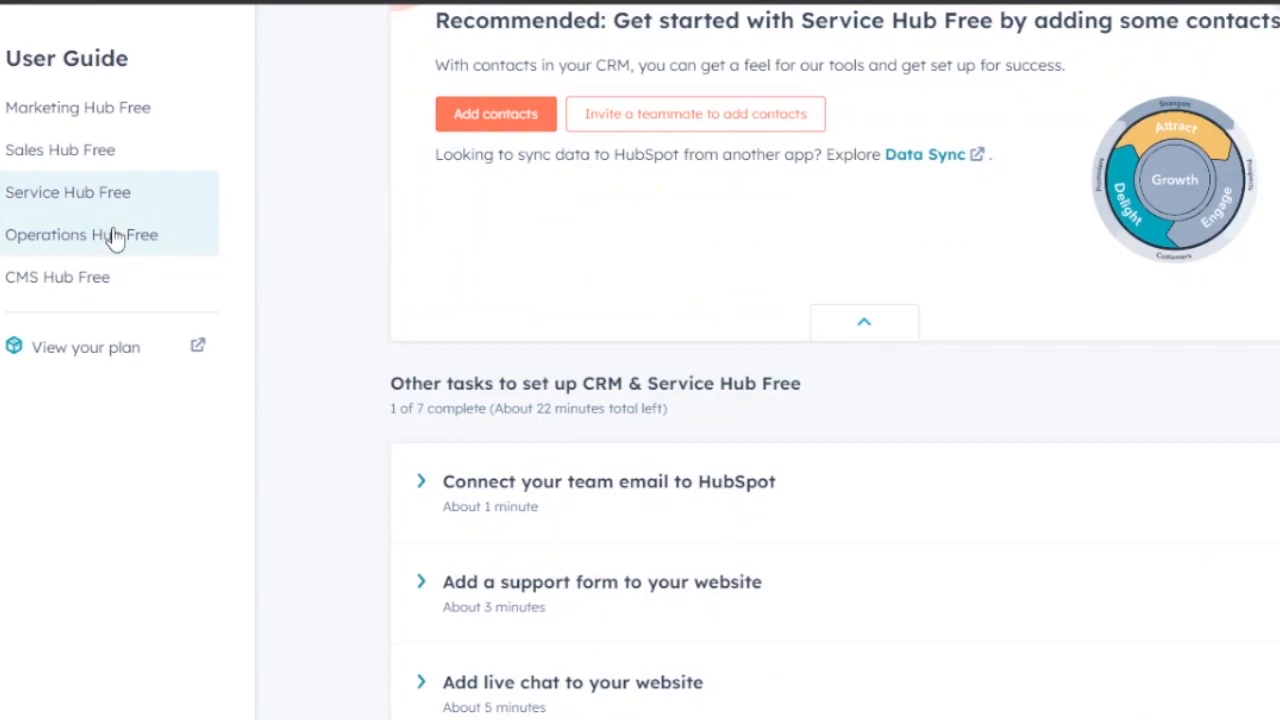
# Examine the Operations Hub Free overview, including data sync, teammate invitations and app connections
pyautogui.click(115, 236)
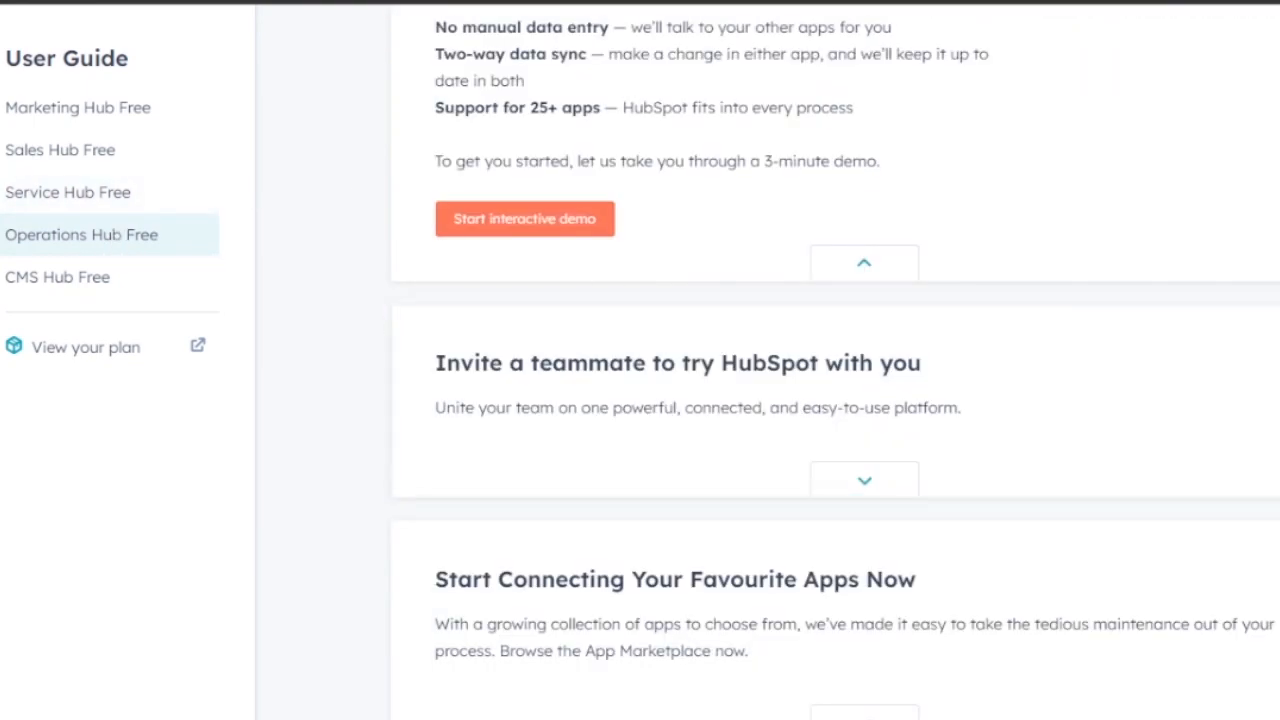
pyautogui.scroll(2, 835, 400)
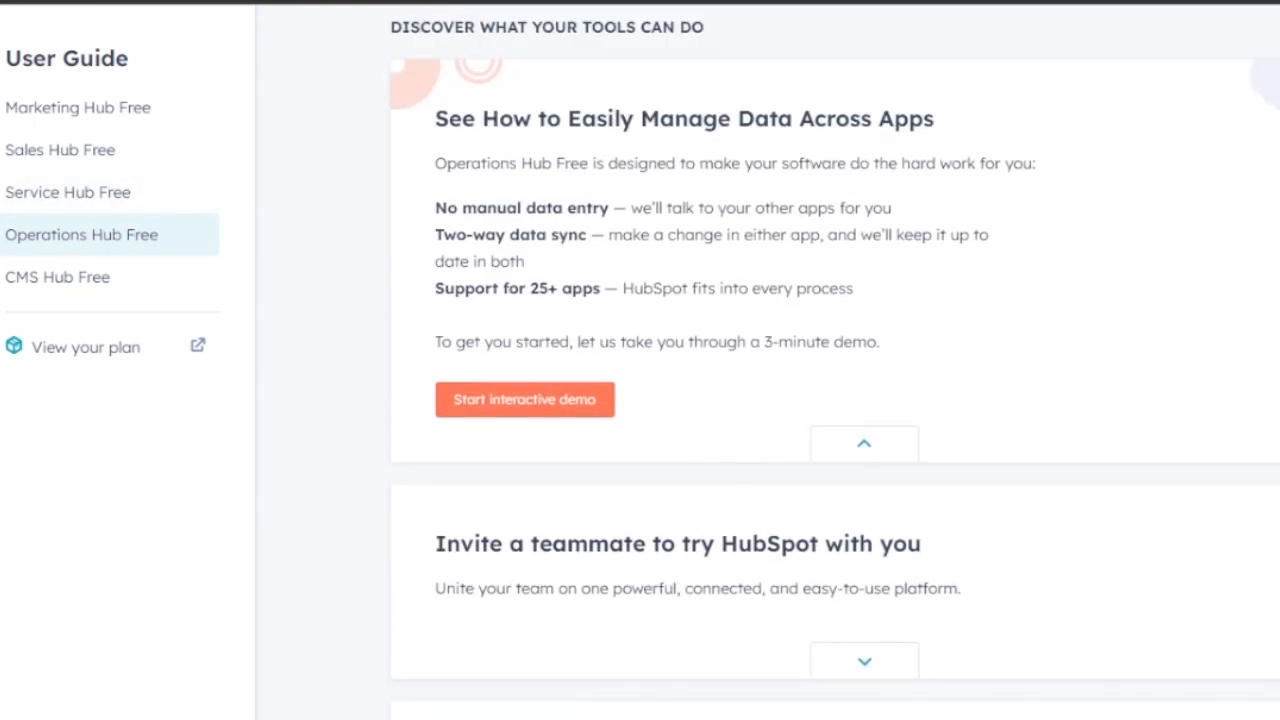
pyautogui.scroll(1, 835, 400)
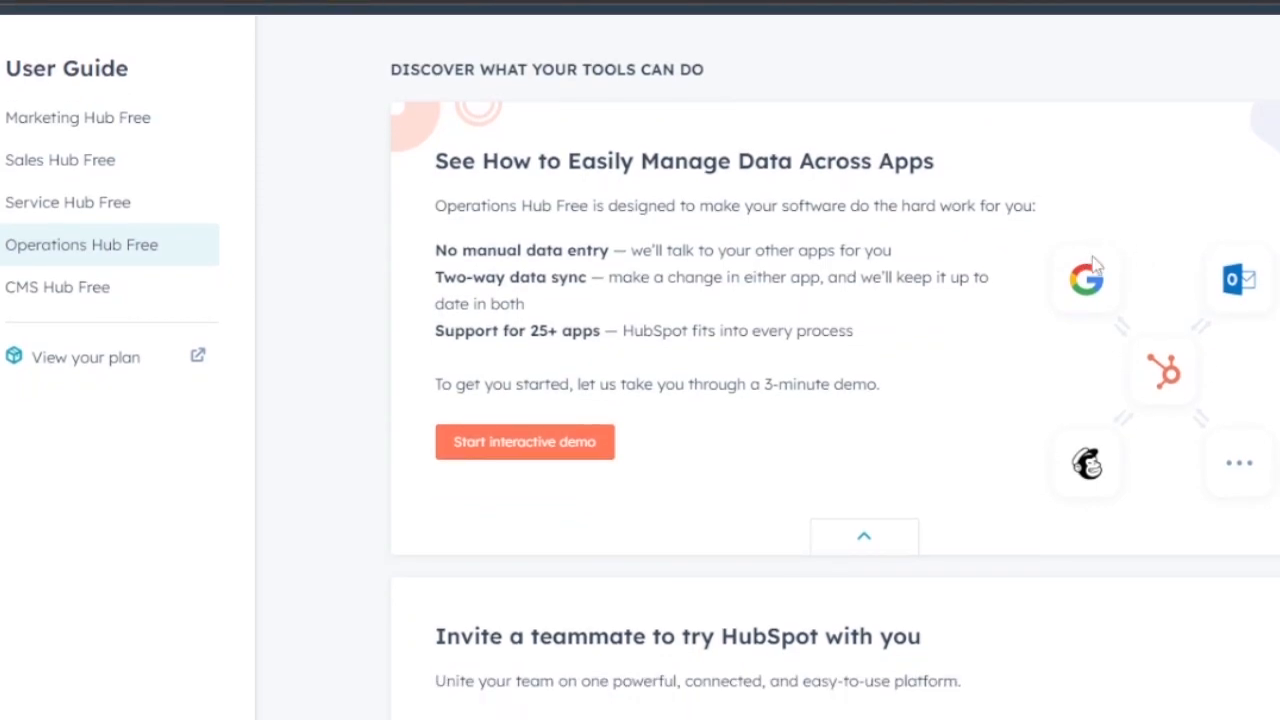
pyautogui.scroll(-10, 1231, 500)
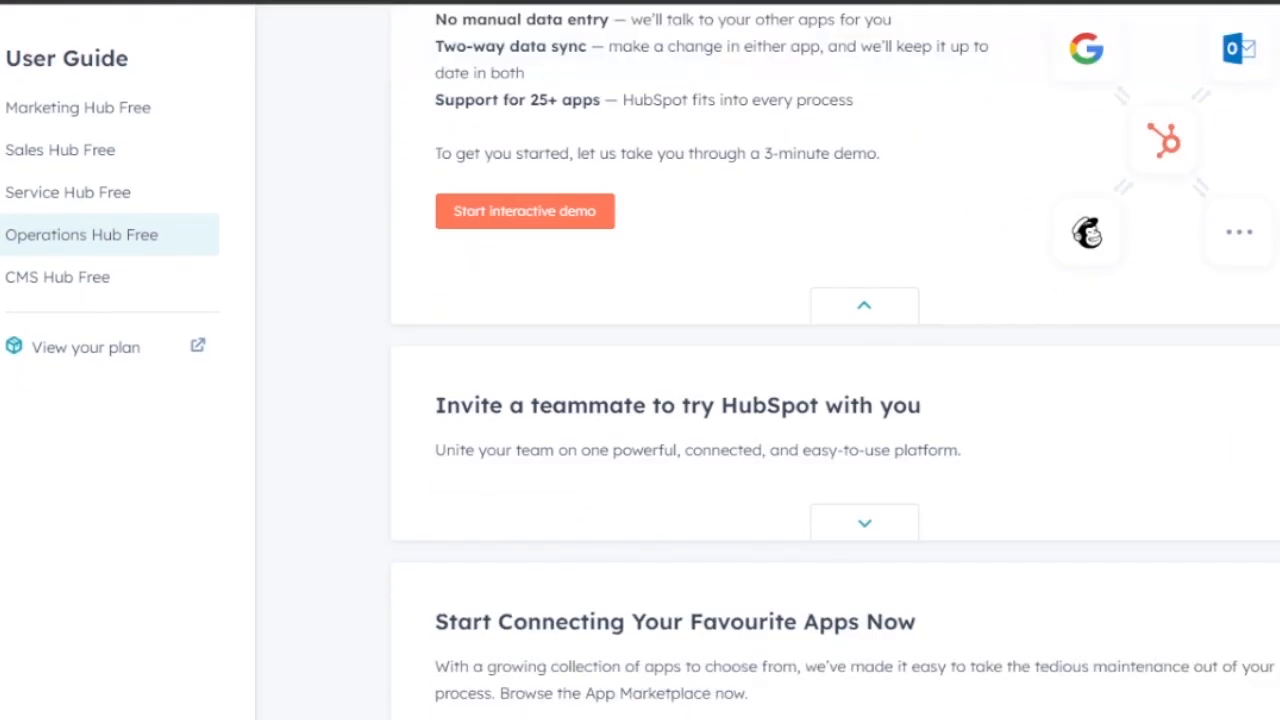
pyautogui.scroll(10, 835, 360)
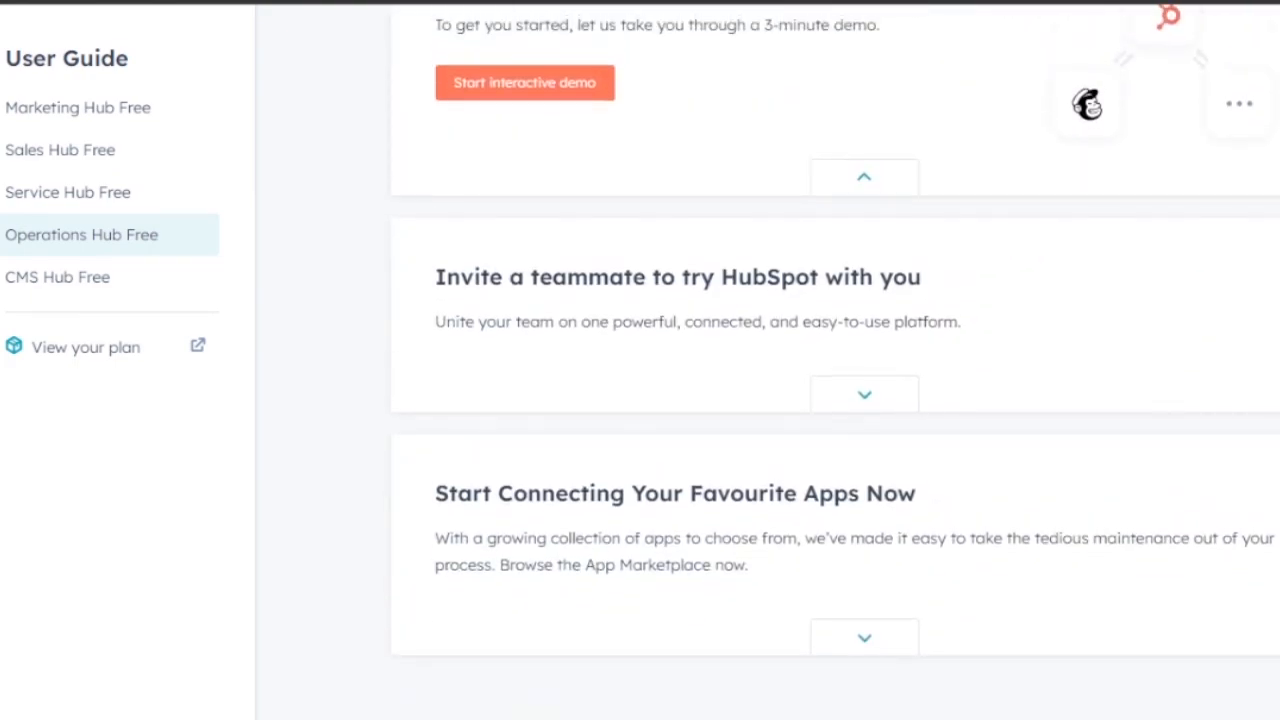
pyautogui.scroll(4, 835, 400)
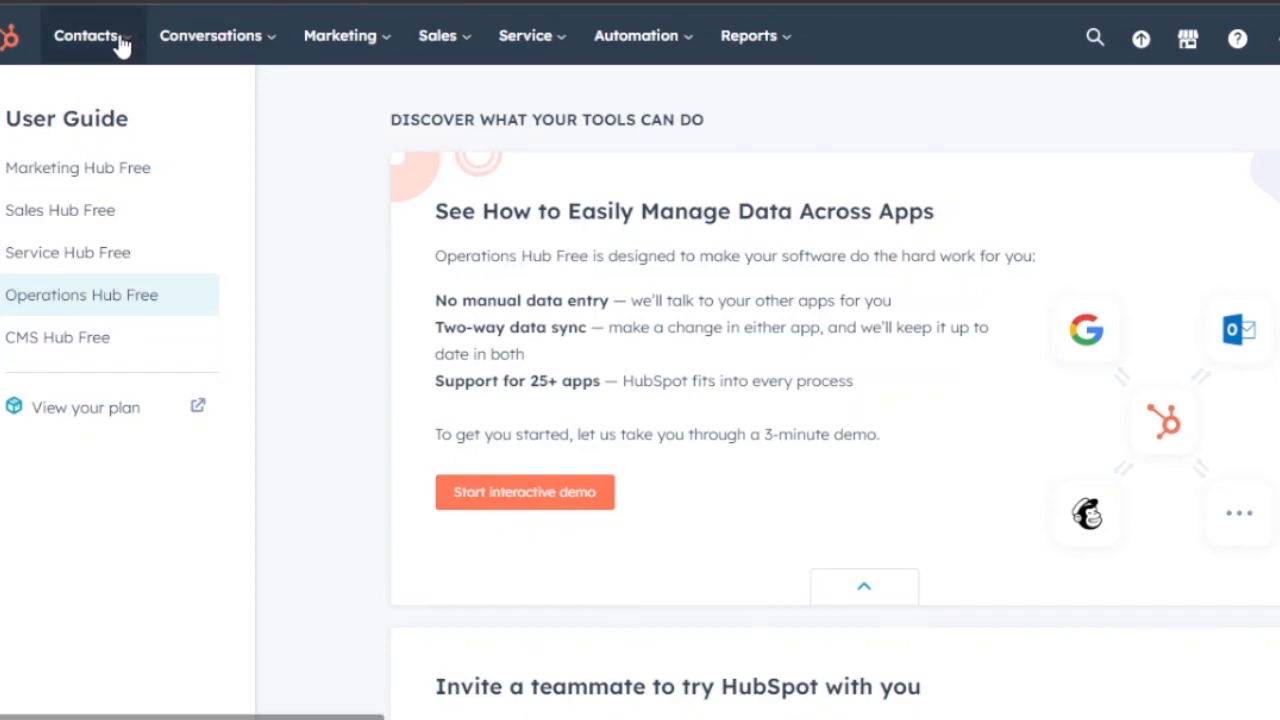
# Look through the tools offered under Conversations, Marketing, Sales, Service, Automation and Reports
pyautogui.click(266, 42)
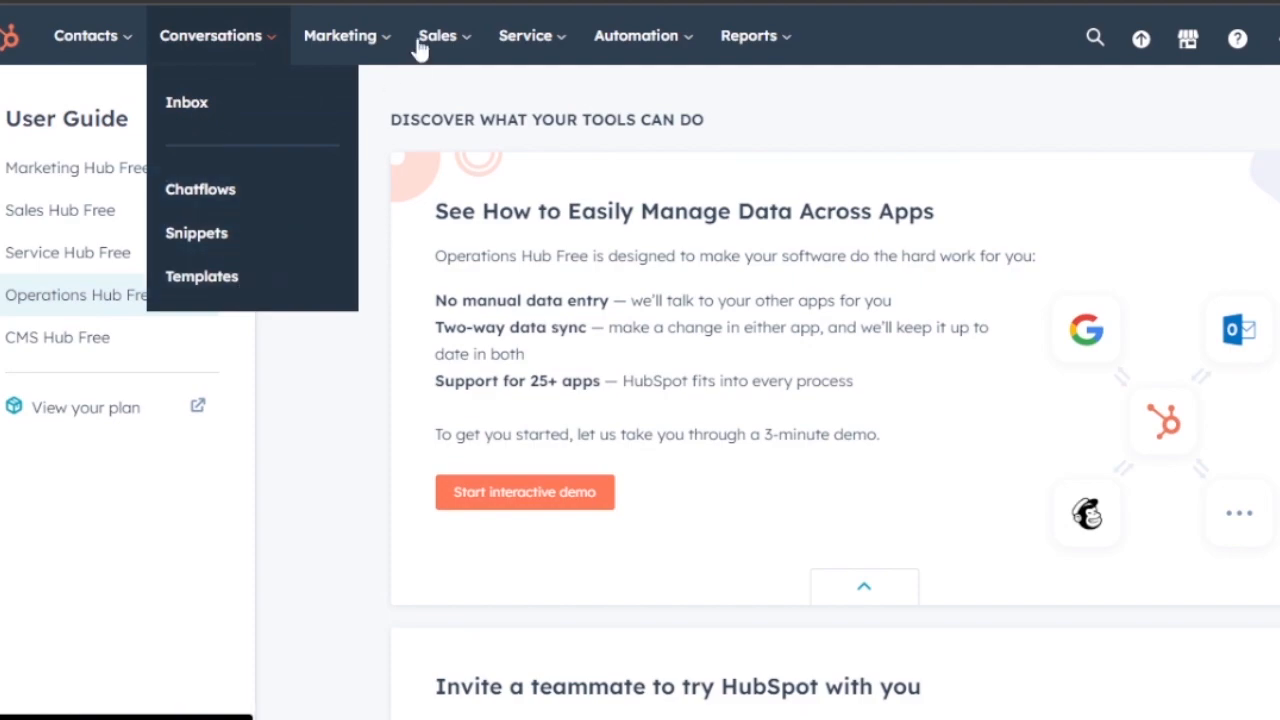
pyautogui.click(376, 42)
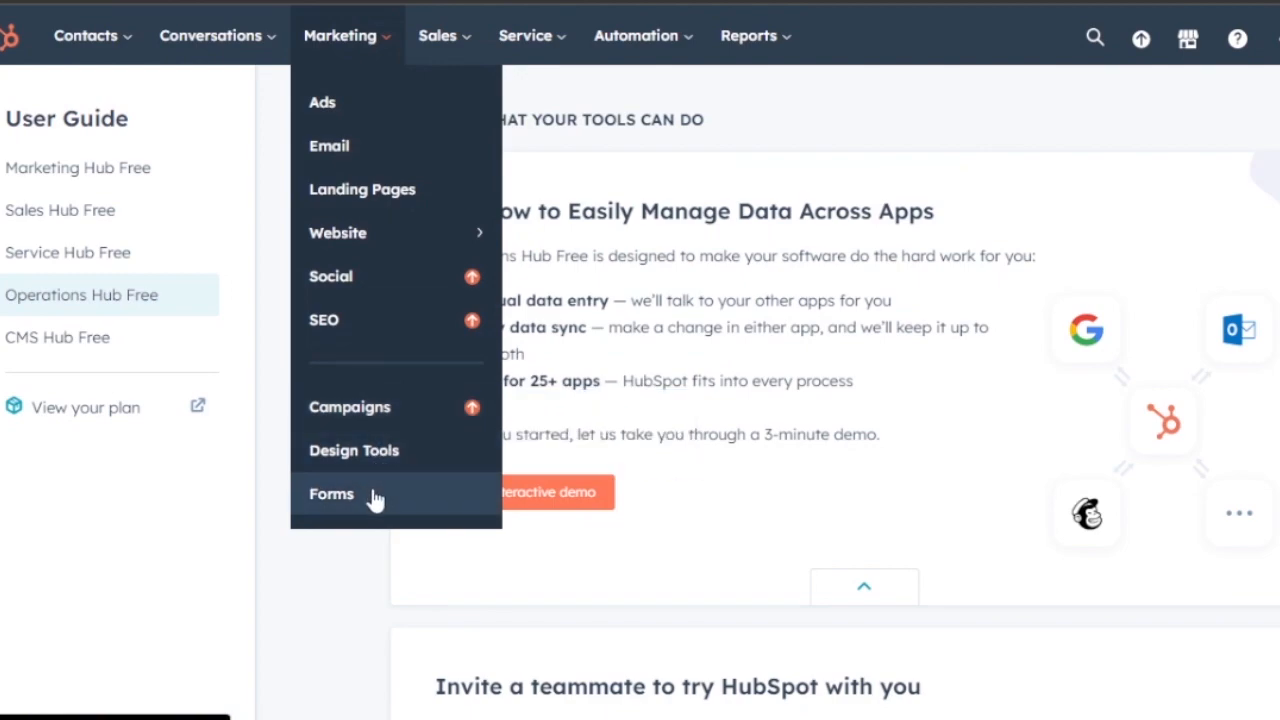
pyautogui.click(462, 45)
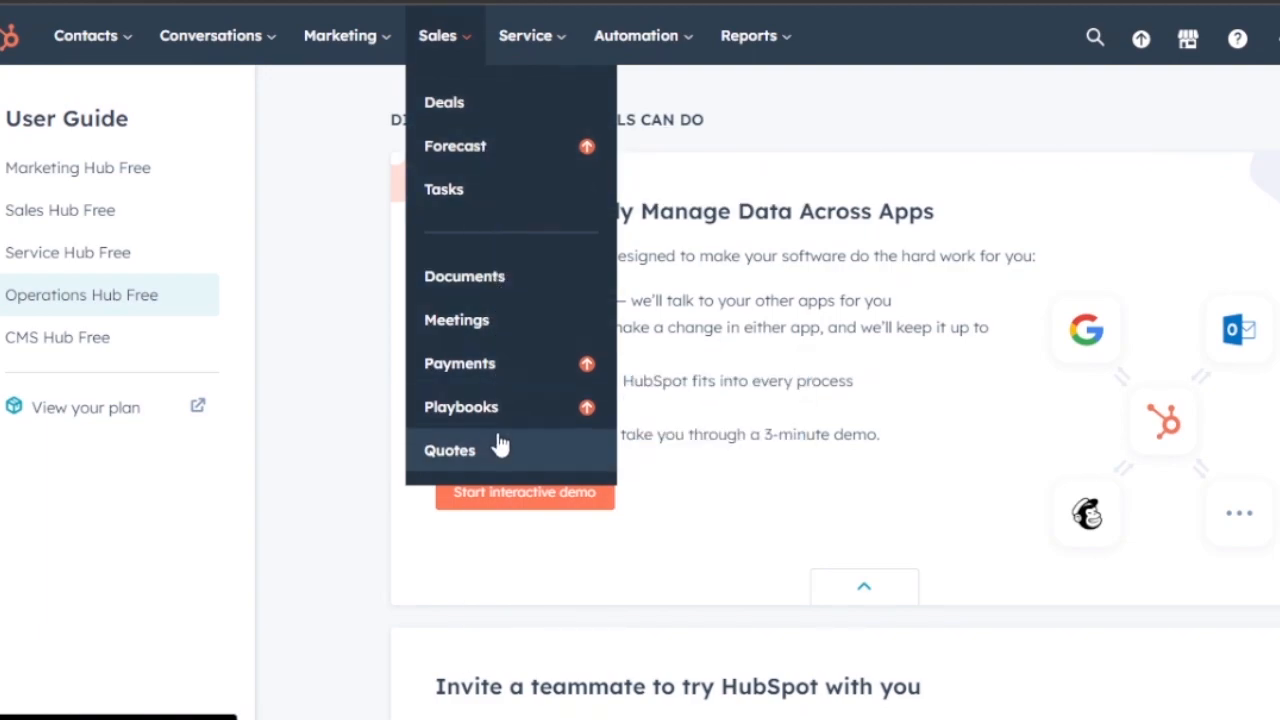
pyautogui.moveTo(597, 42)
pyautogui.moveTo(557, 40)
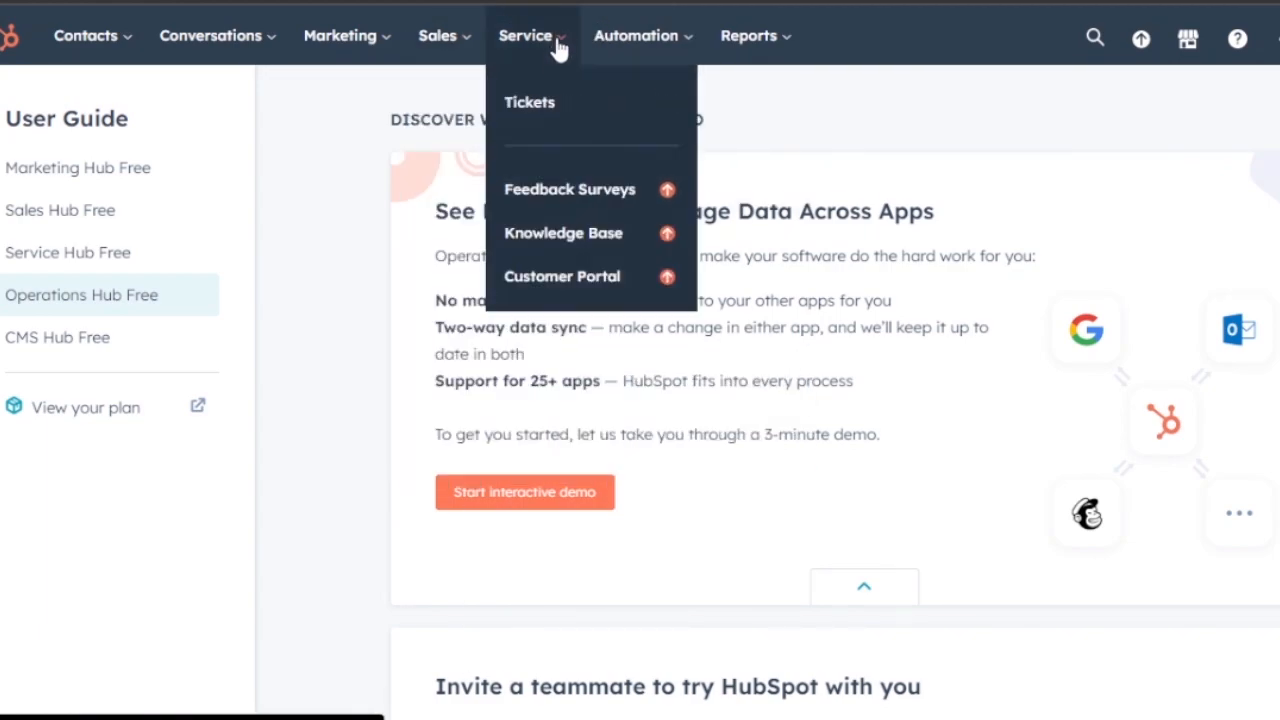
pyautogui.moveTo(657, 57)
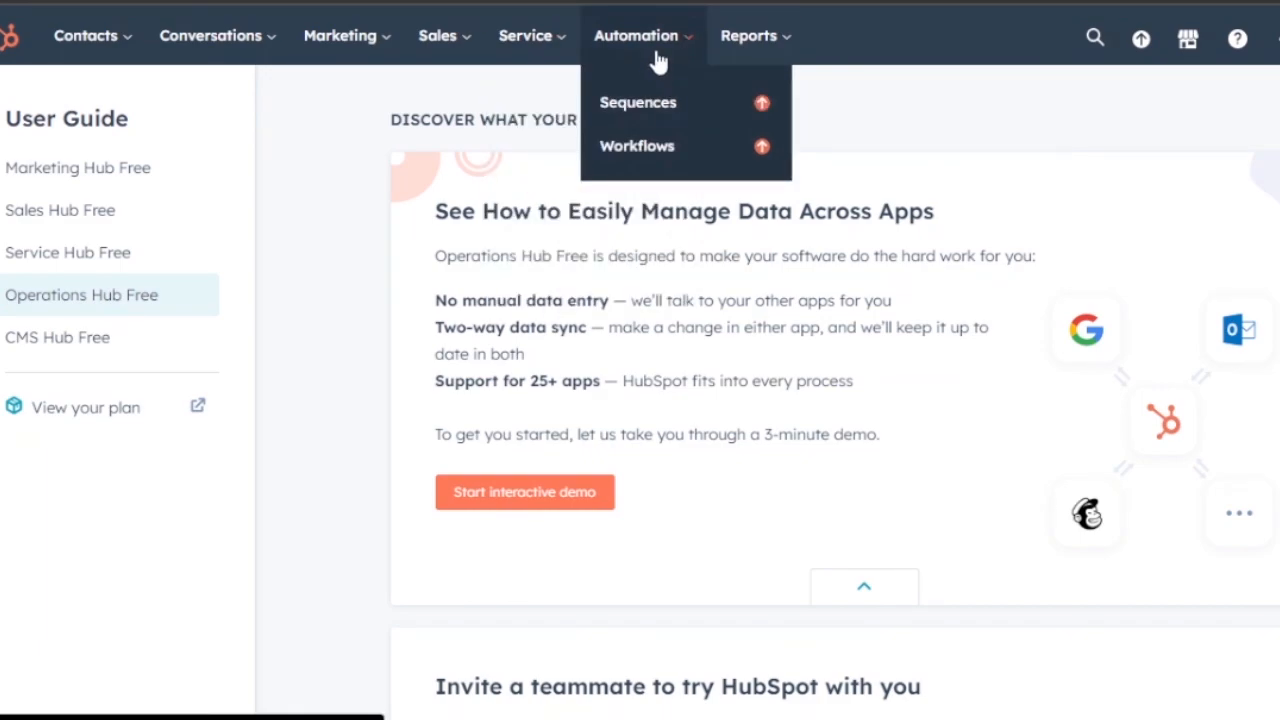
pyautogui.moveTo(791, 57)
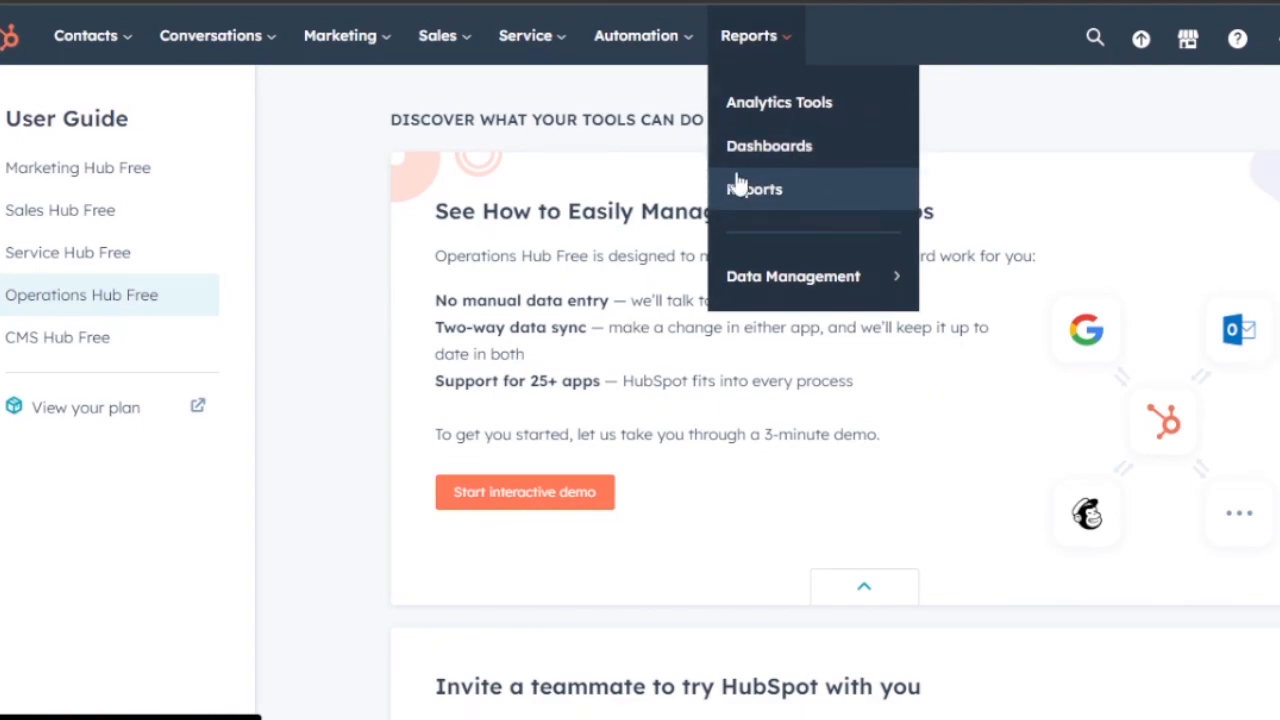
pyautogui.click(571, 45)
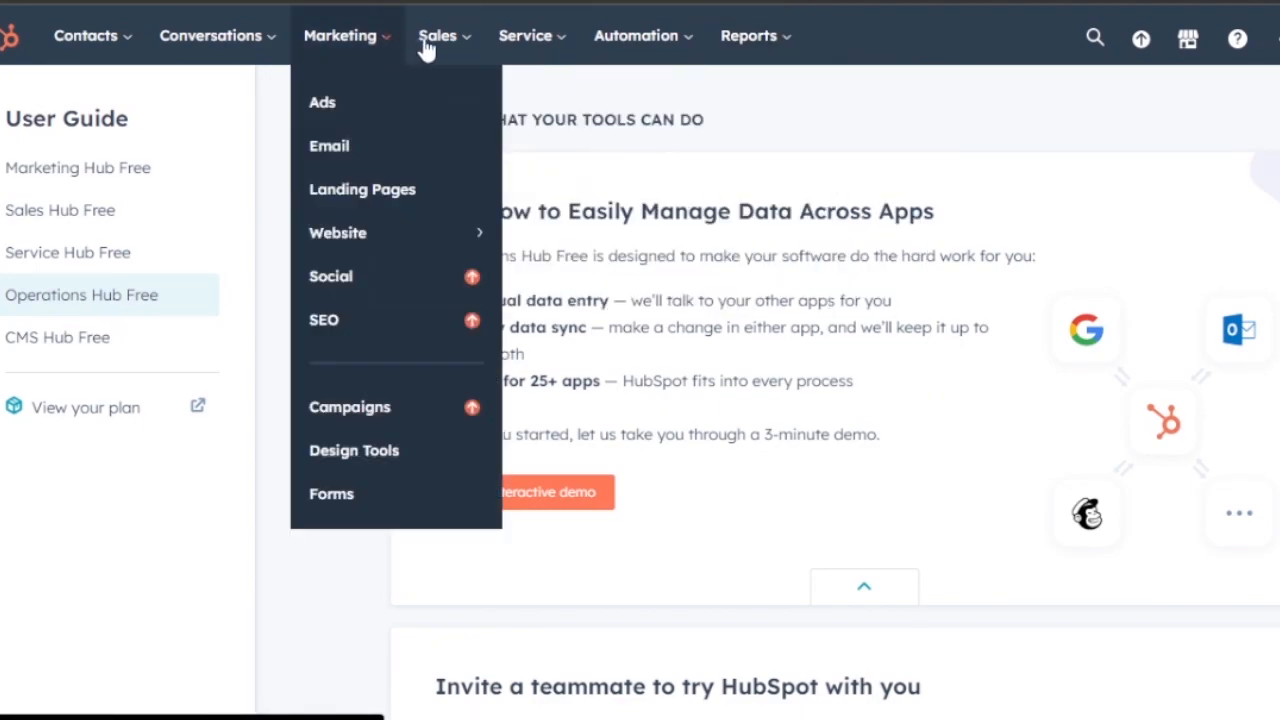
# Go to the sales Tasks page and start creating a new task
pyautogui.moveTo(441, 49)
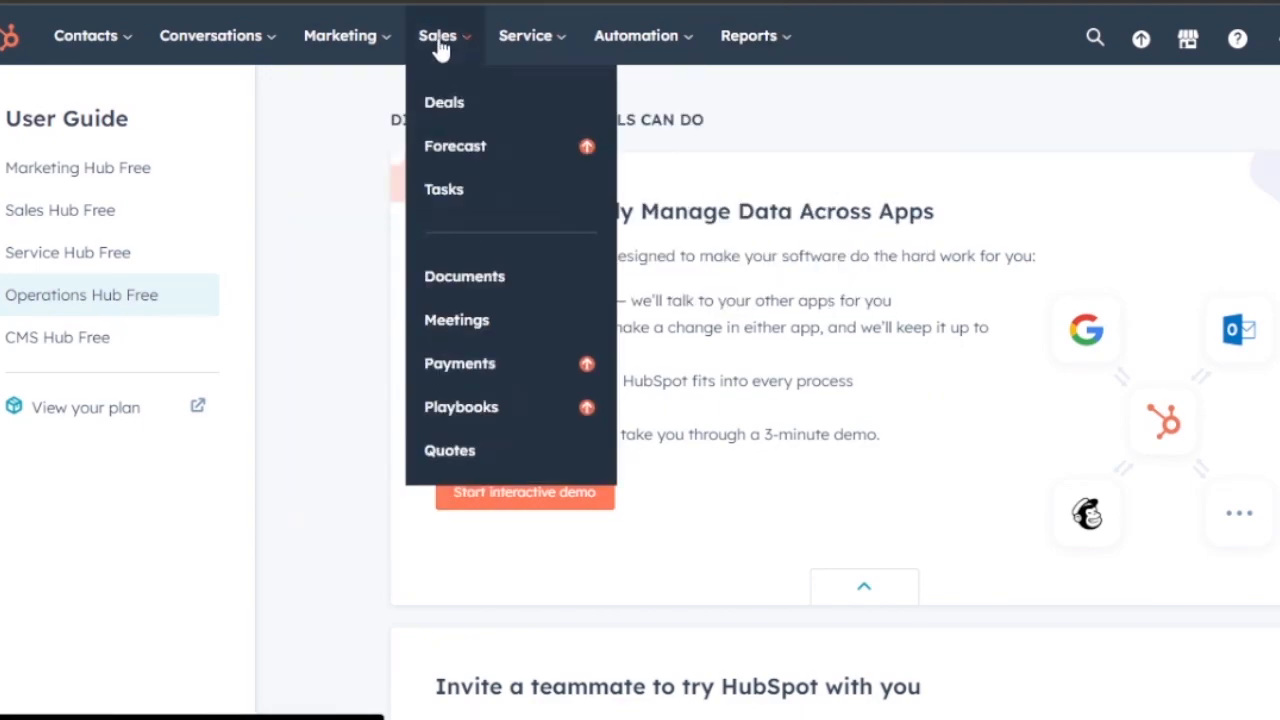
pyautogui.click(458, 192)
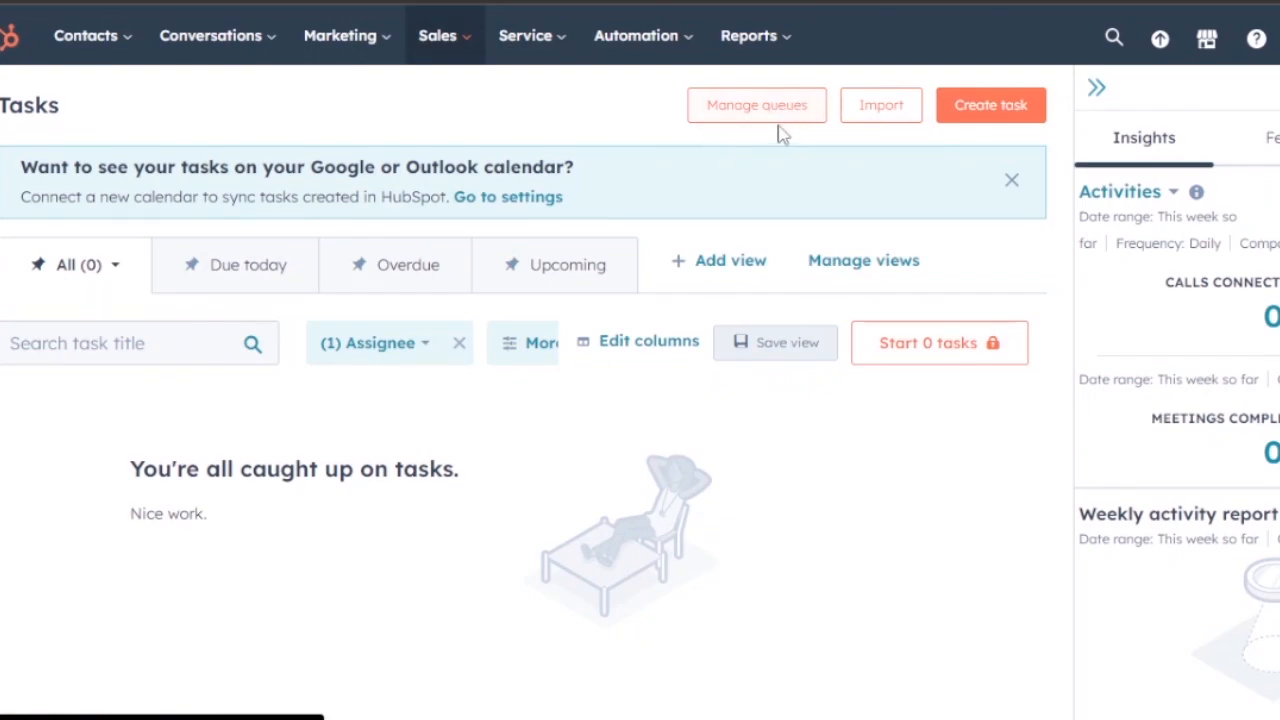
pyautogui.click(995, 121)
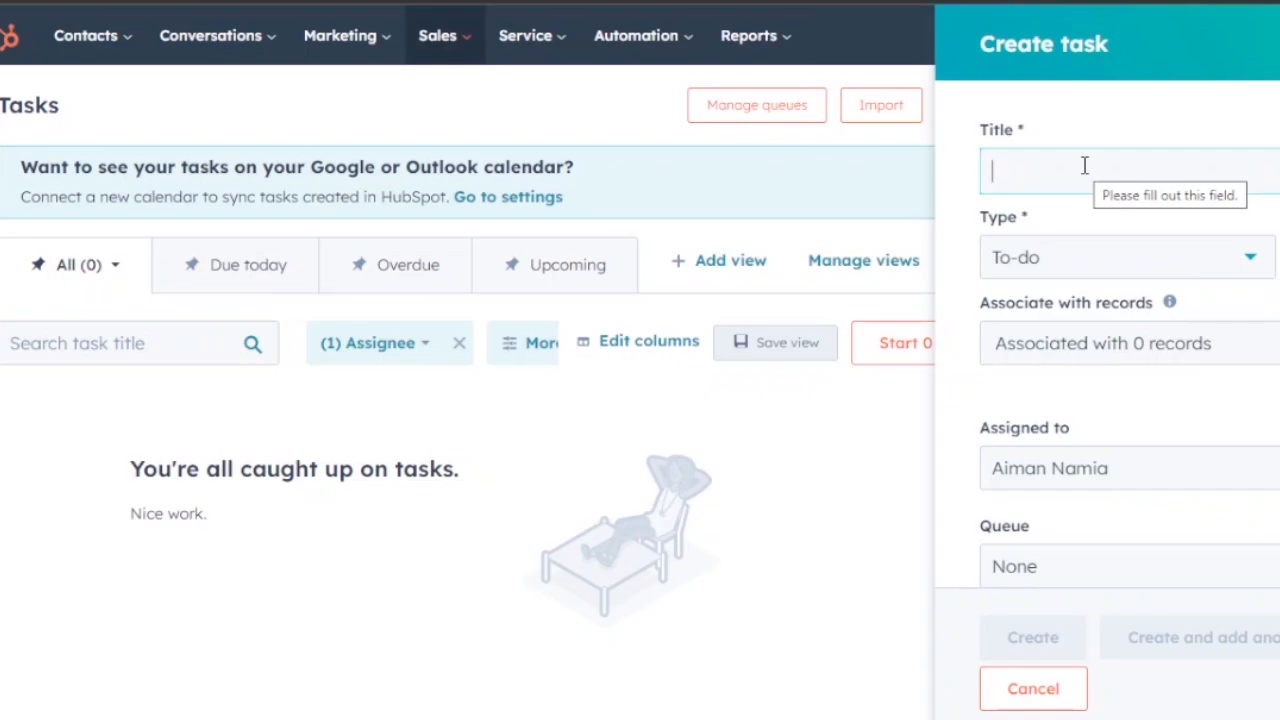
# Title the new task "test task" and choose To-do as its type
pyautogui.write('test task')
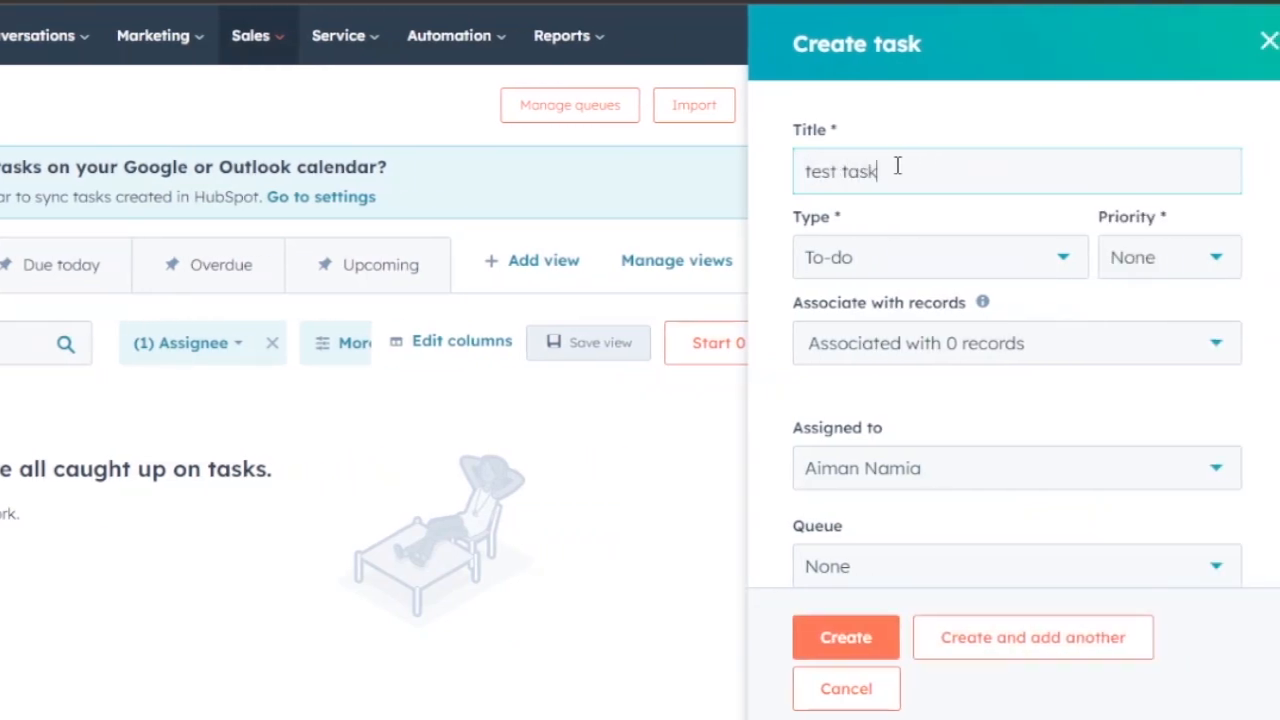
pyautogui.click(1056, 260)
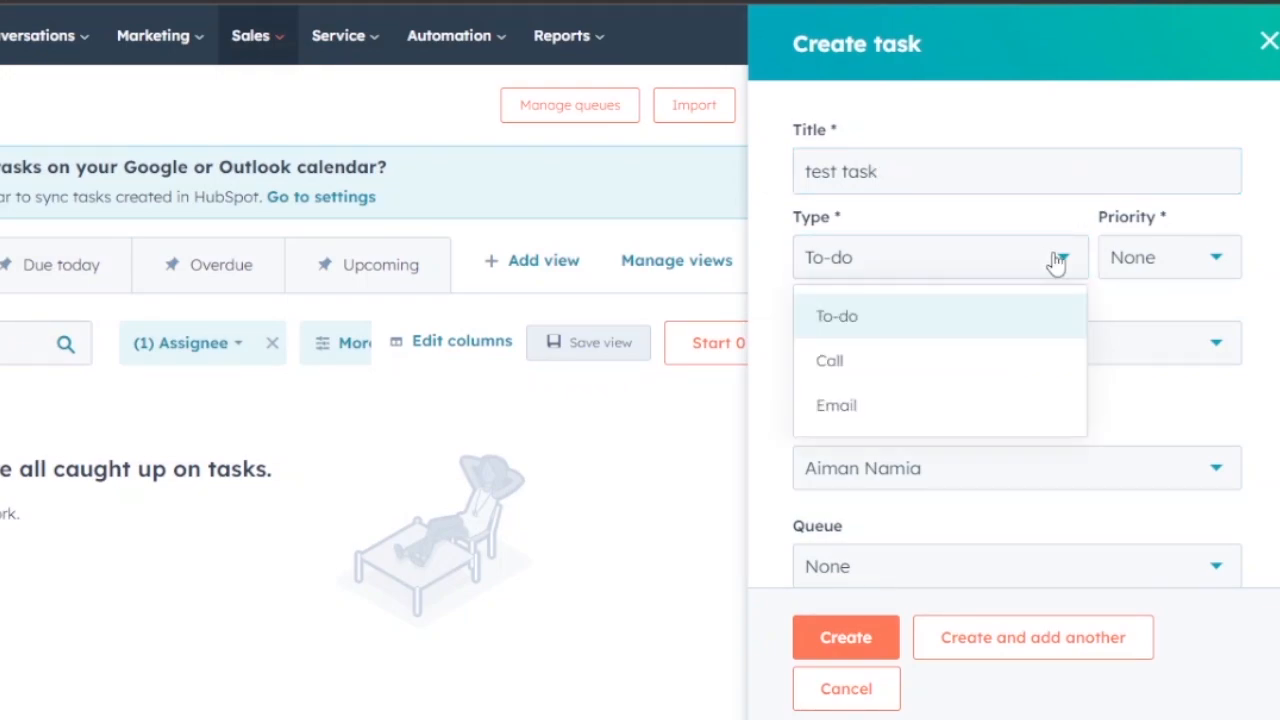
pyautogui.click(963, 330)
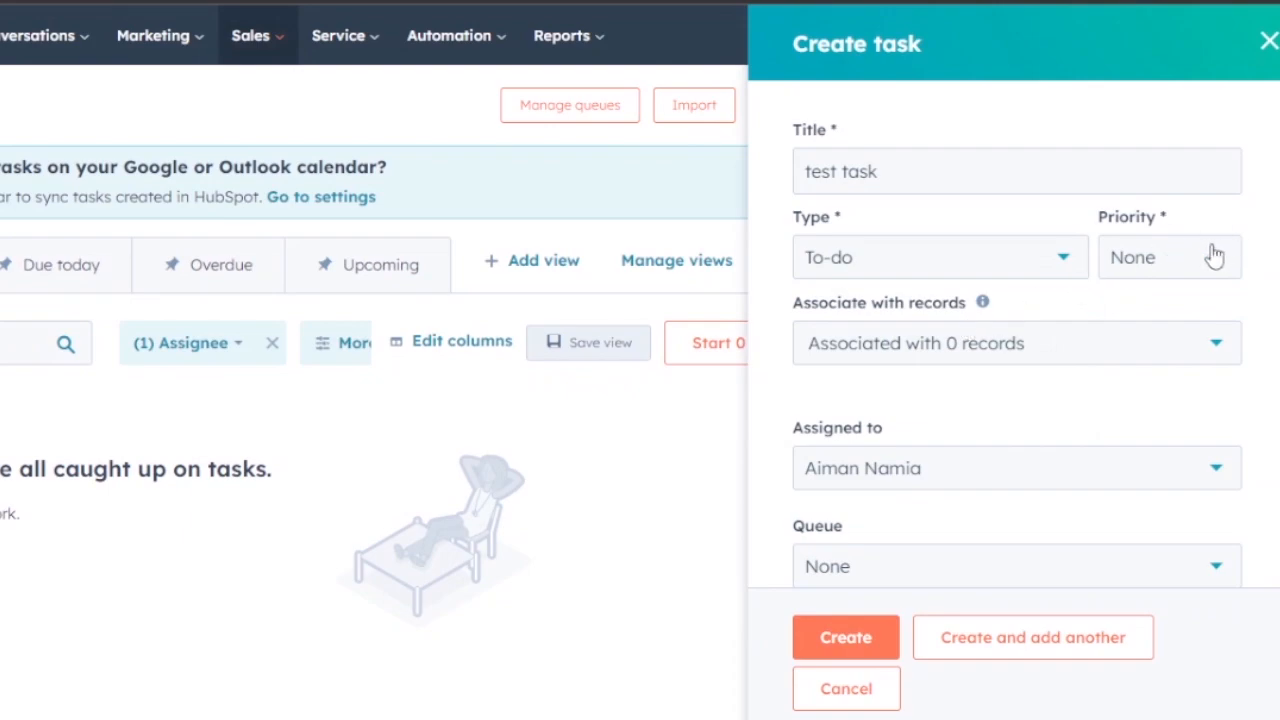
# Set the priority of the new task to High
pyautogui.click(1210, 255)
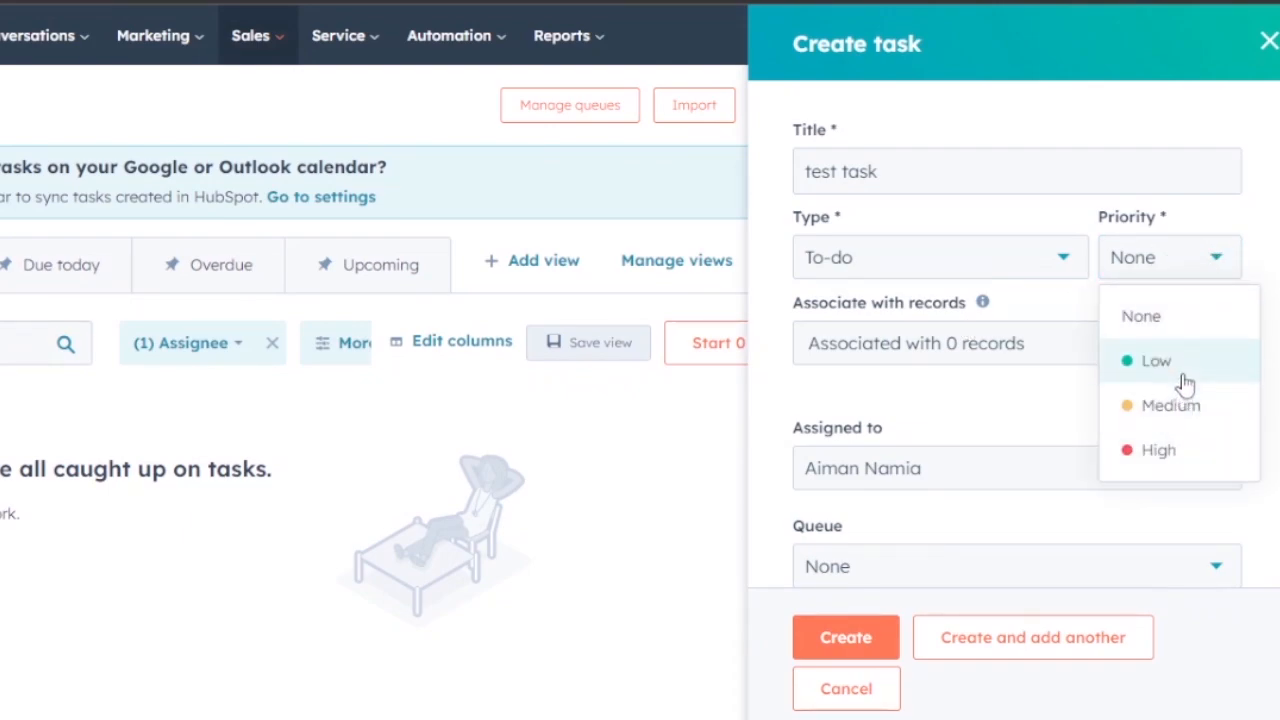
pyautogui.click(1188, 451)
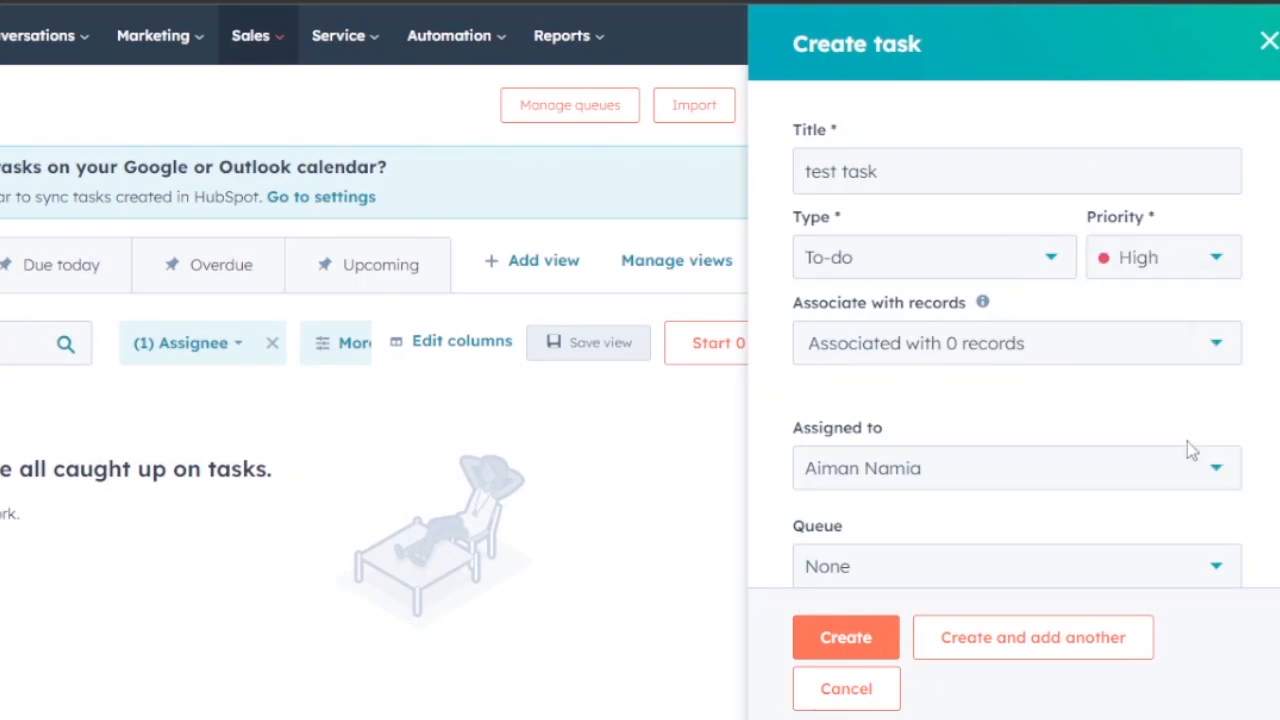
# Examine the record association, assignee and due time choices offered for the new task
pyautogui.moveTo(984, 301)
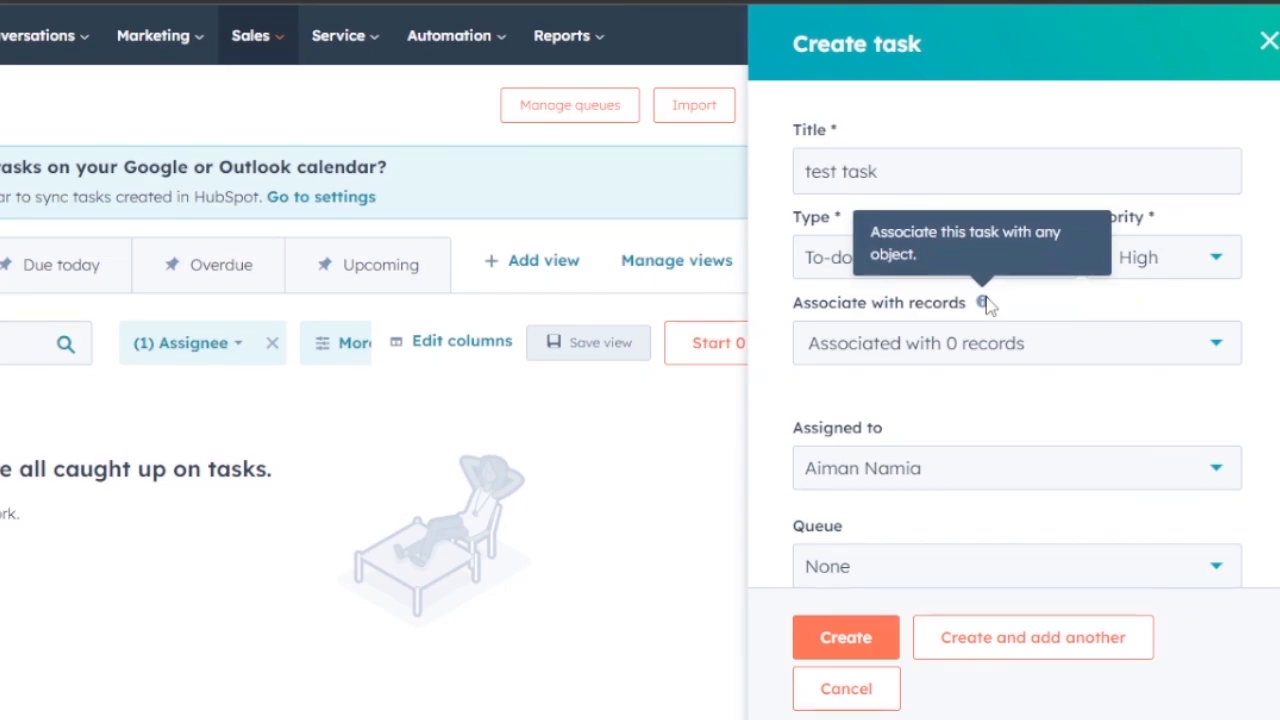
pyautogui.click(1141, 357)
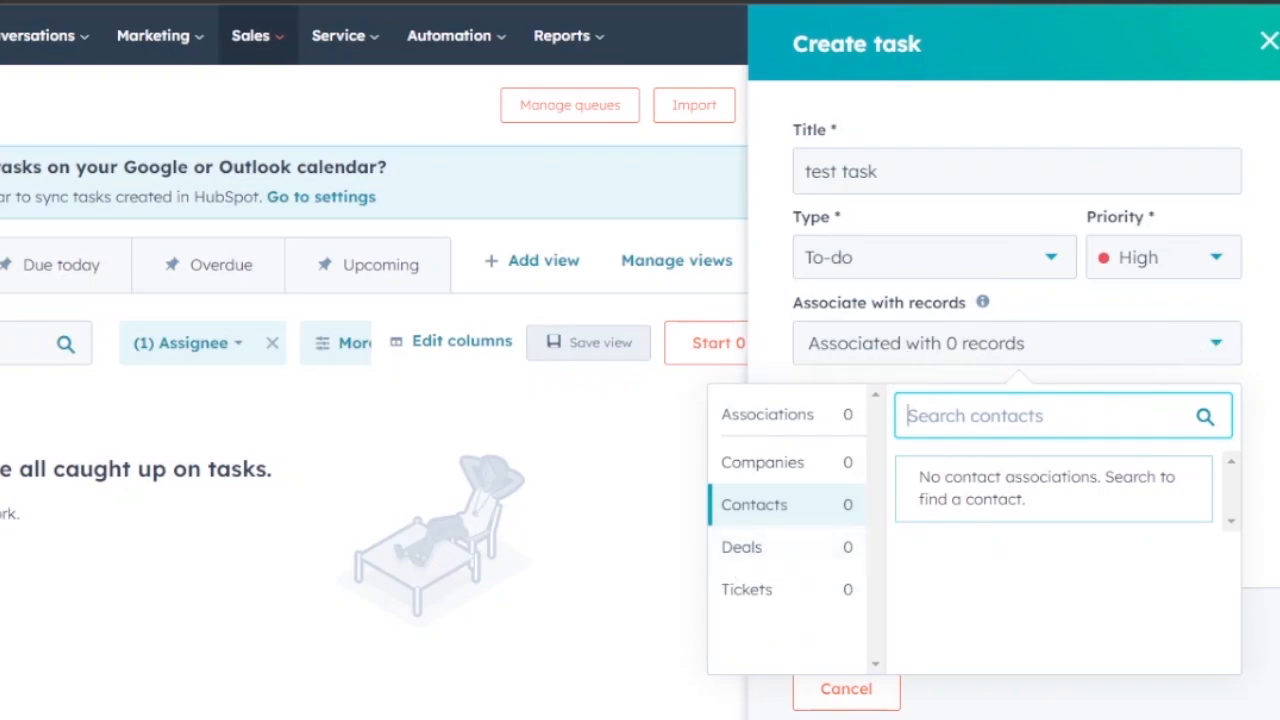
pyautogui.click(1240, 314)
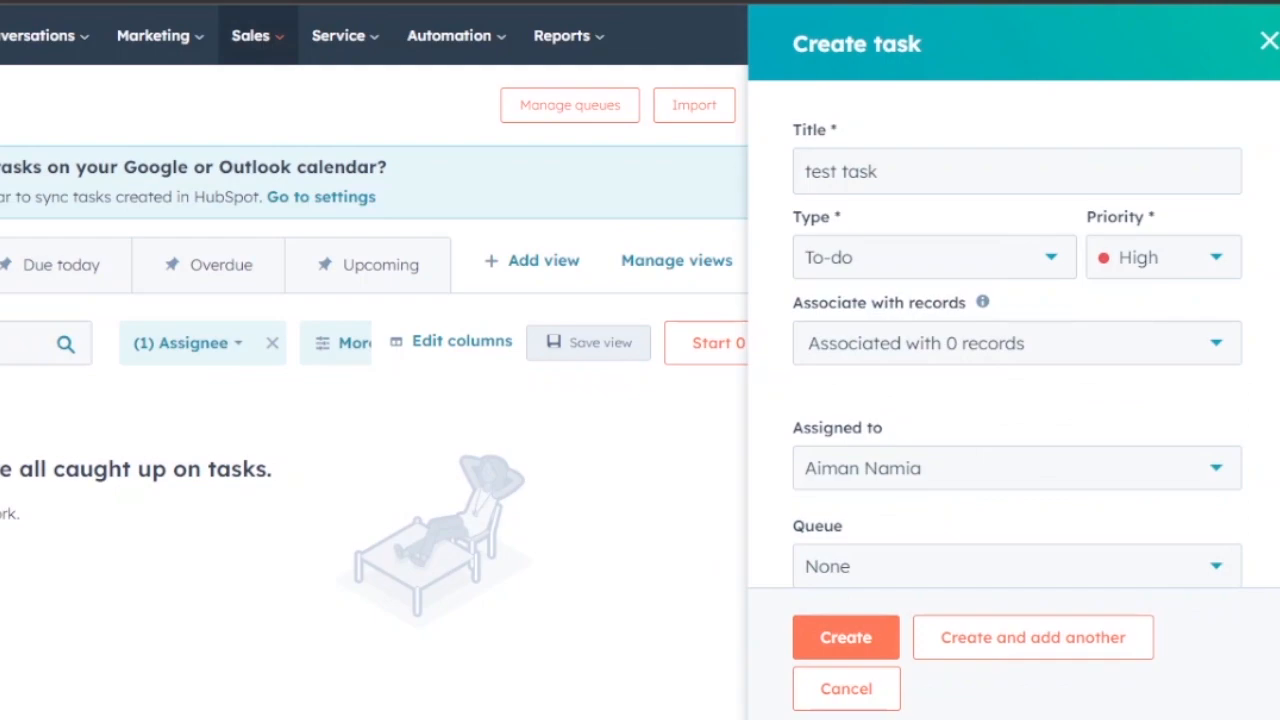
pyautogui.scroll(-2, 1210, 300)
pyautogui.click(1210, 296)
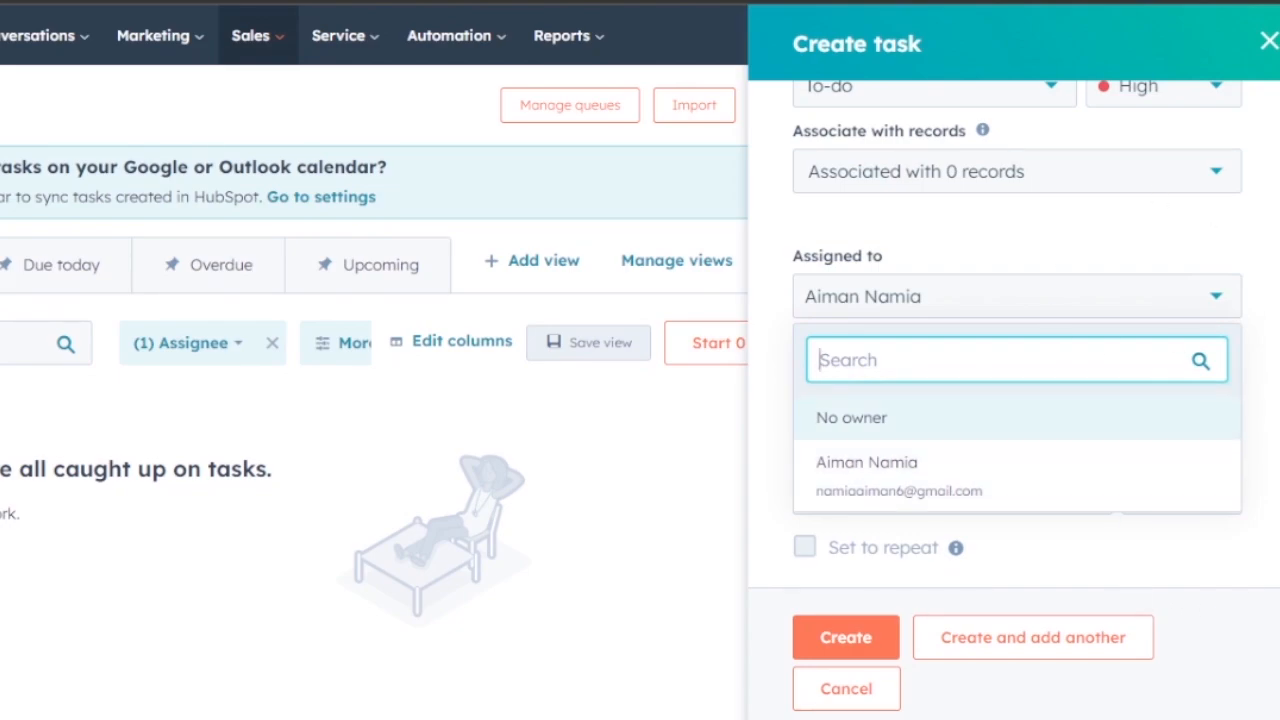
pyautogui.scroll(-2, 1016, 330)
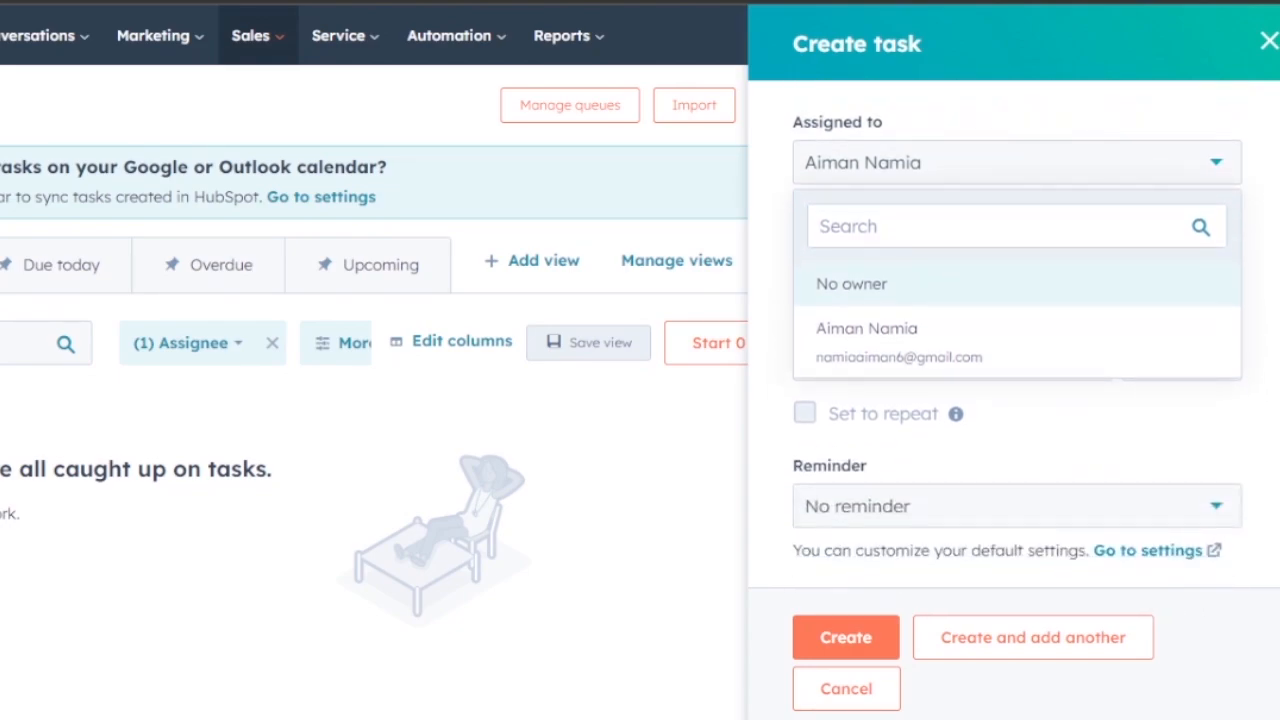
pyautogui.click(1258, 185)
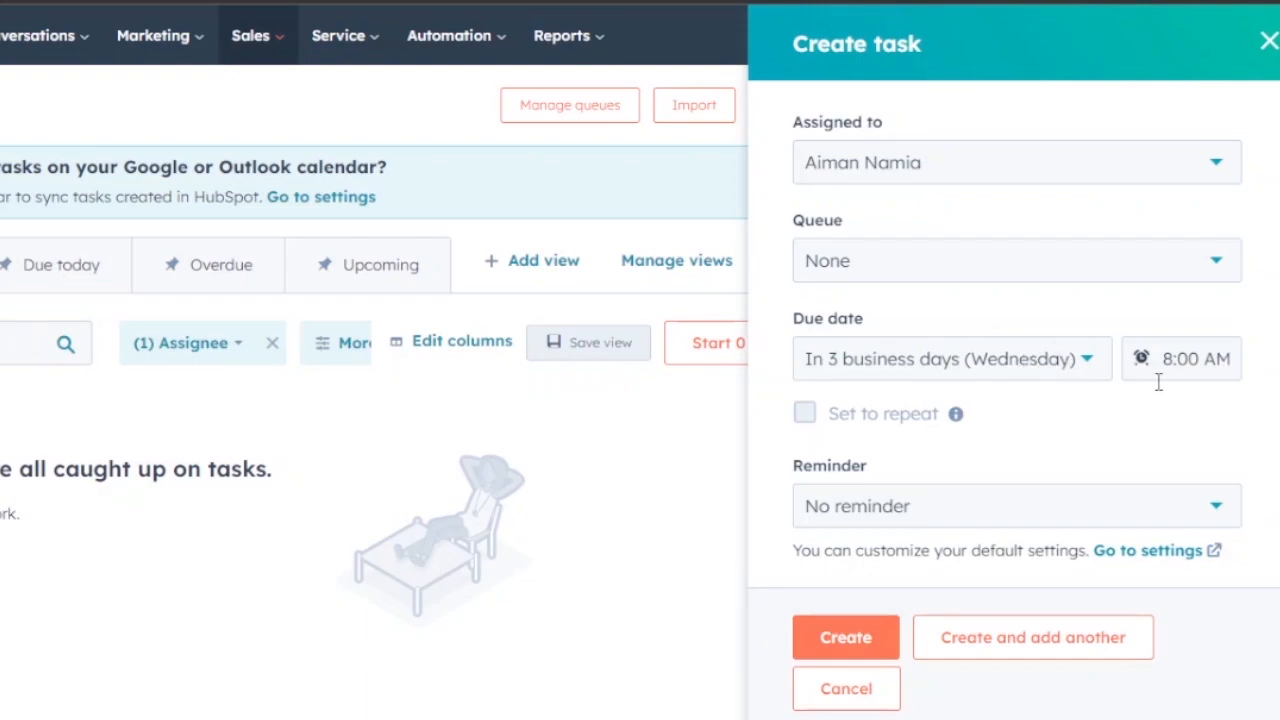
pyautogui.click(1195, 362)
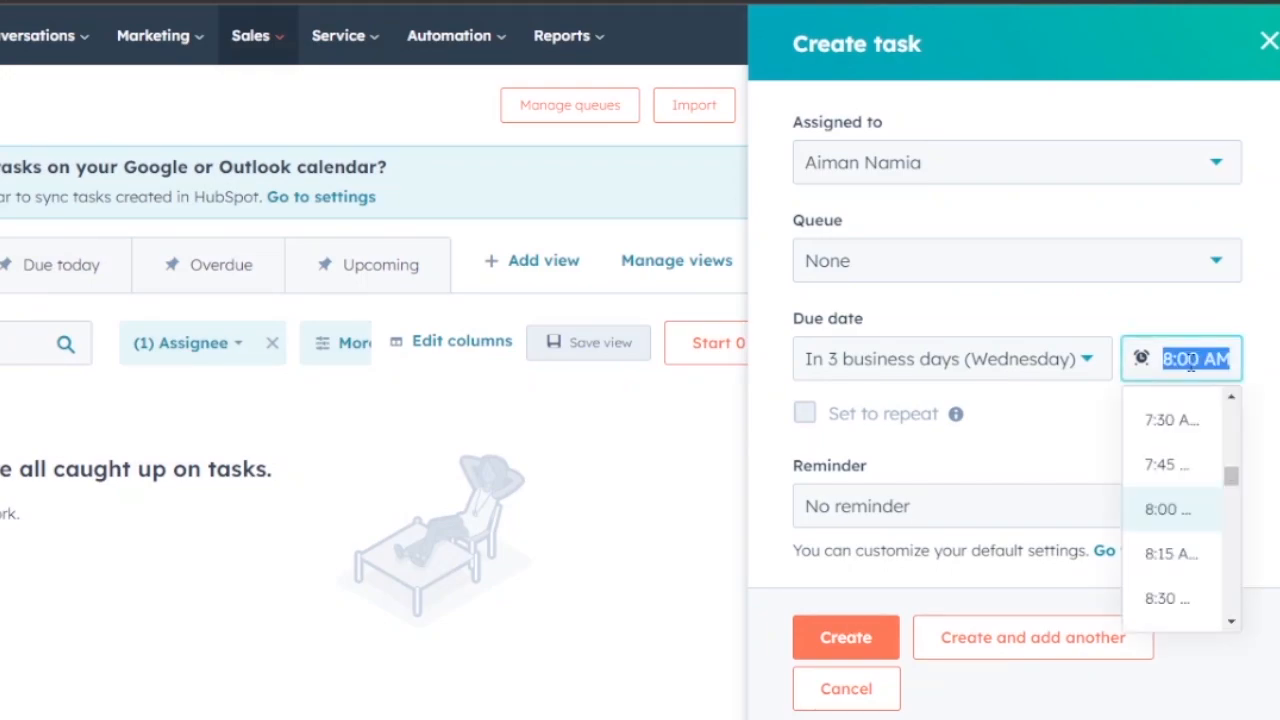
pyautogui.click(1072, 446)
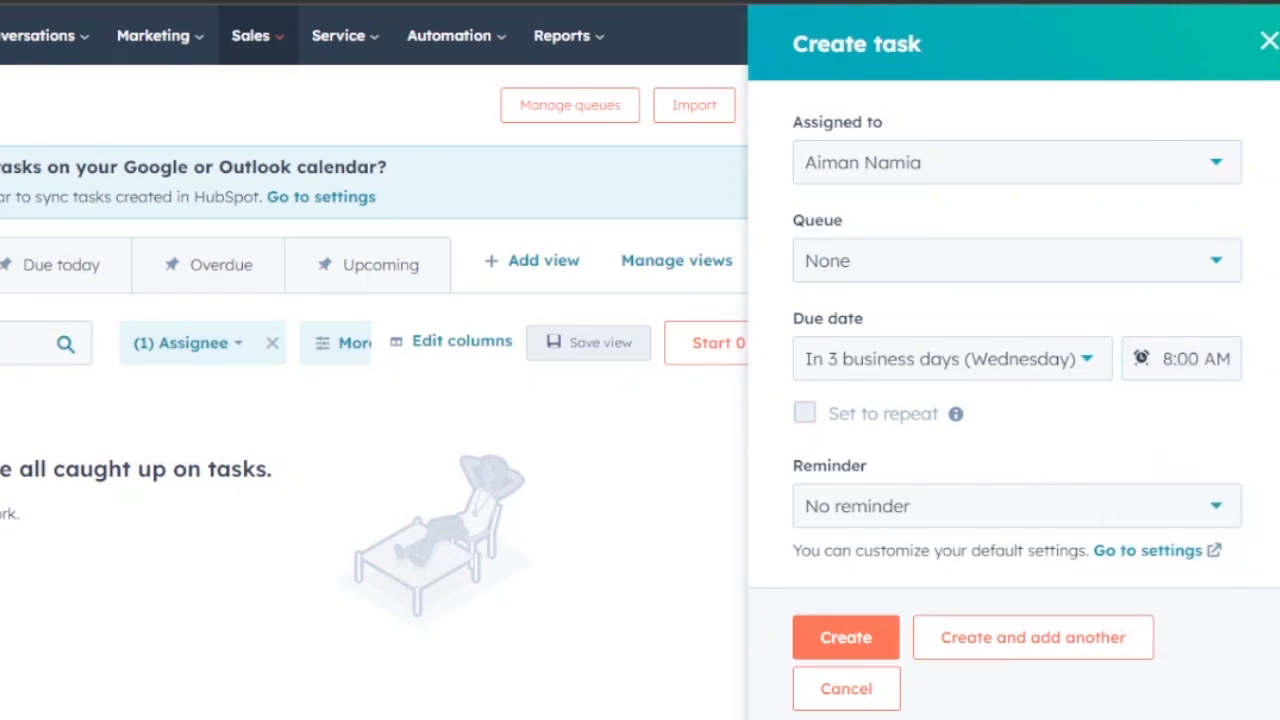
# Set the task's reminder to 1 day before, leave the notes empty and create the task
pyautogui.scroll(-1, 1036, 457)
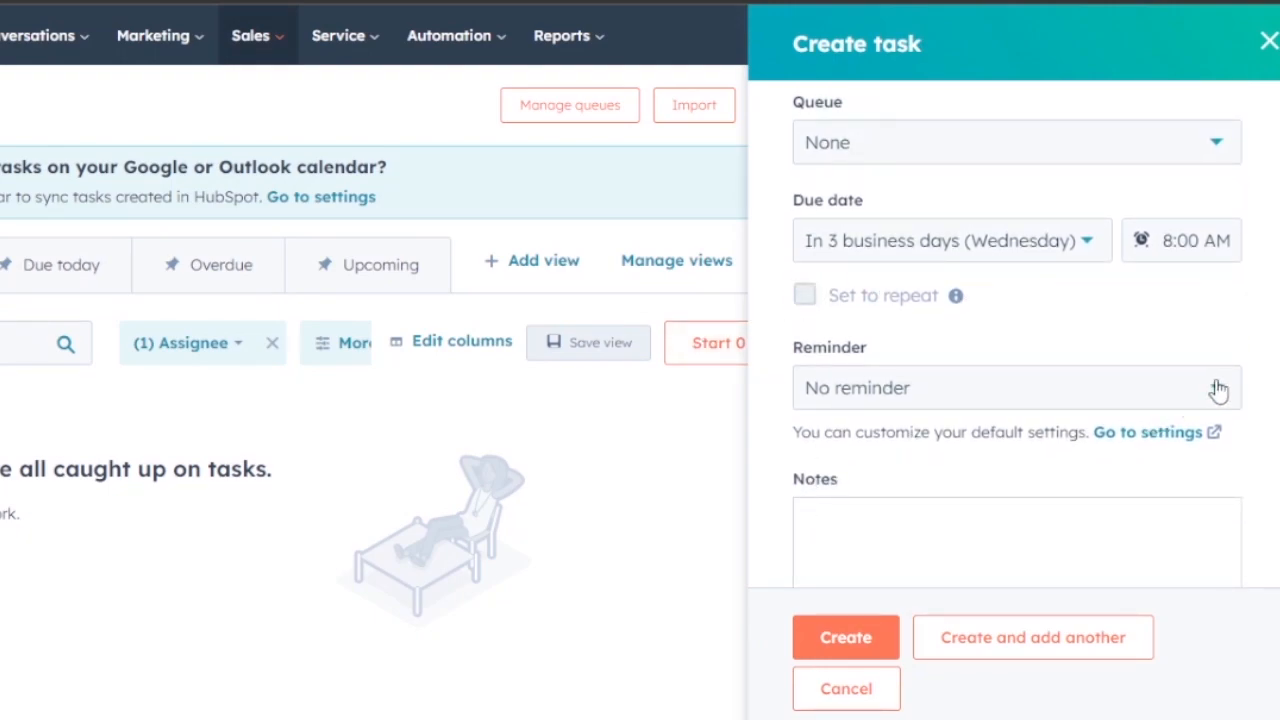
pyautogui.scroll(-1, 1017, 350)
pyautogui.click(1200, 305)
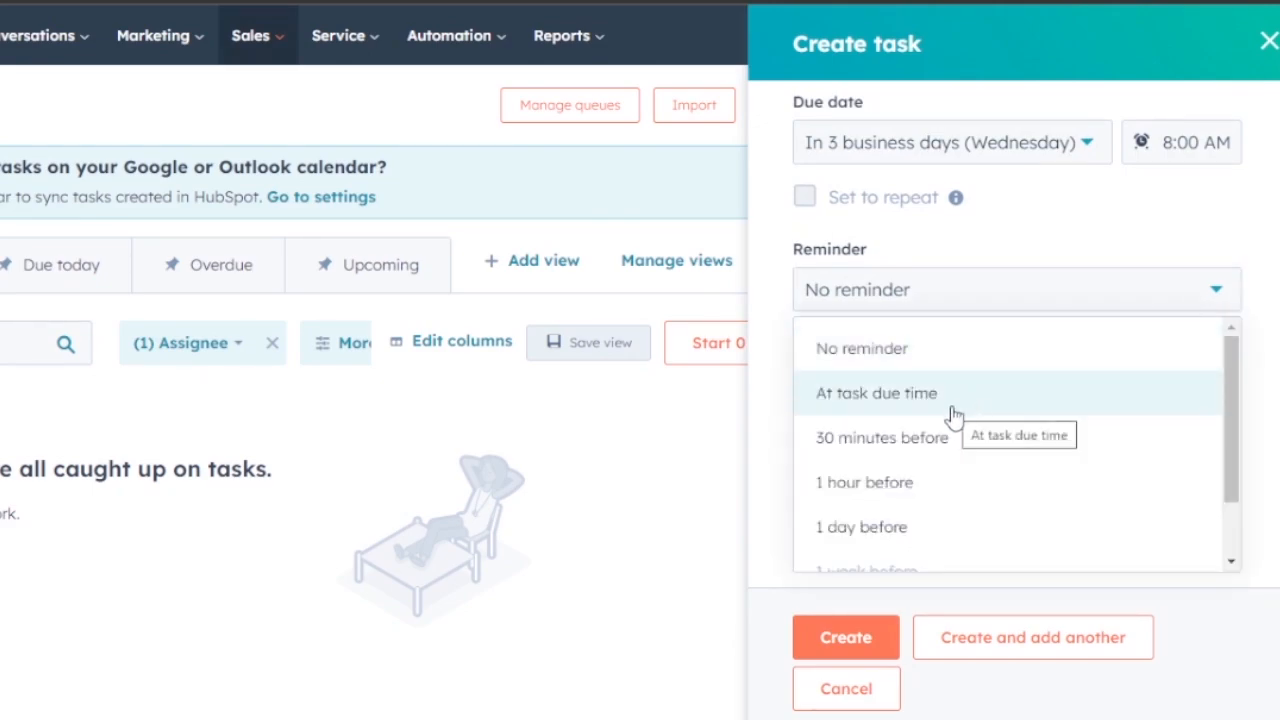
pyautogui.click(918, 540)
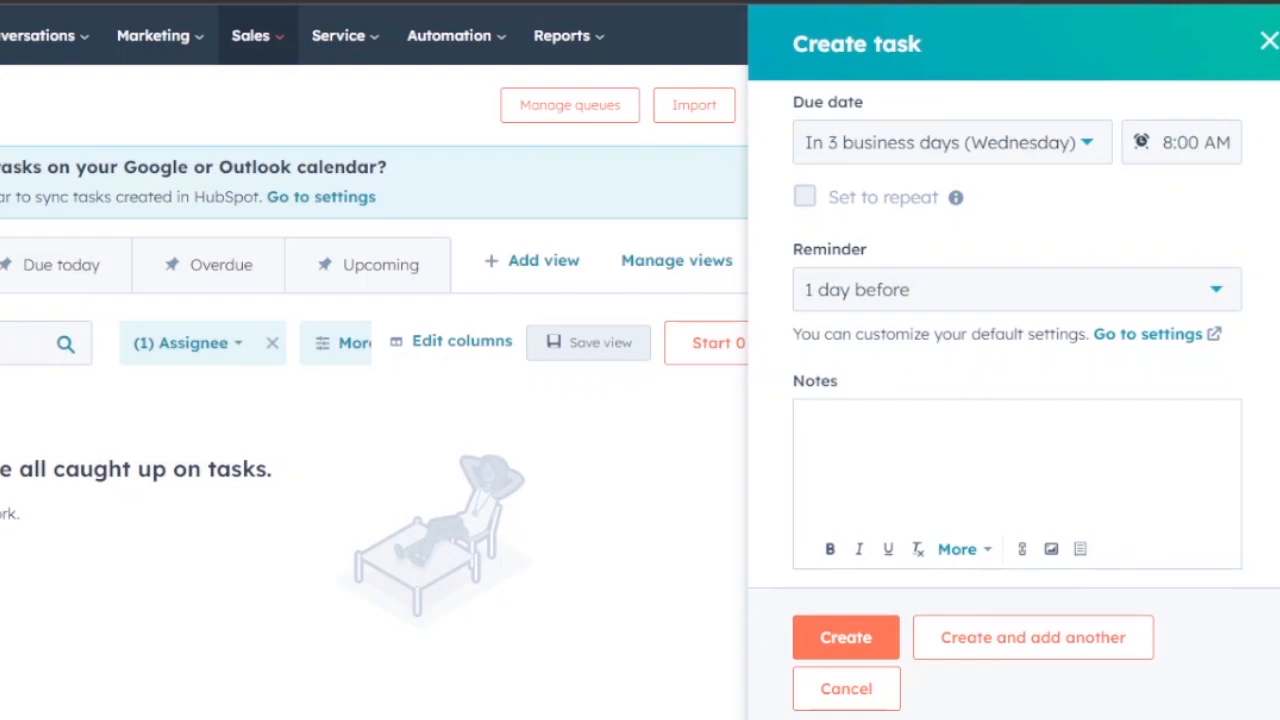
pyautogui.click(975, 446)
pyautogui.click(844, 643)
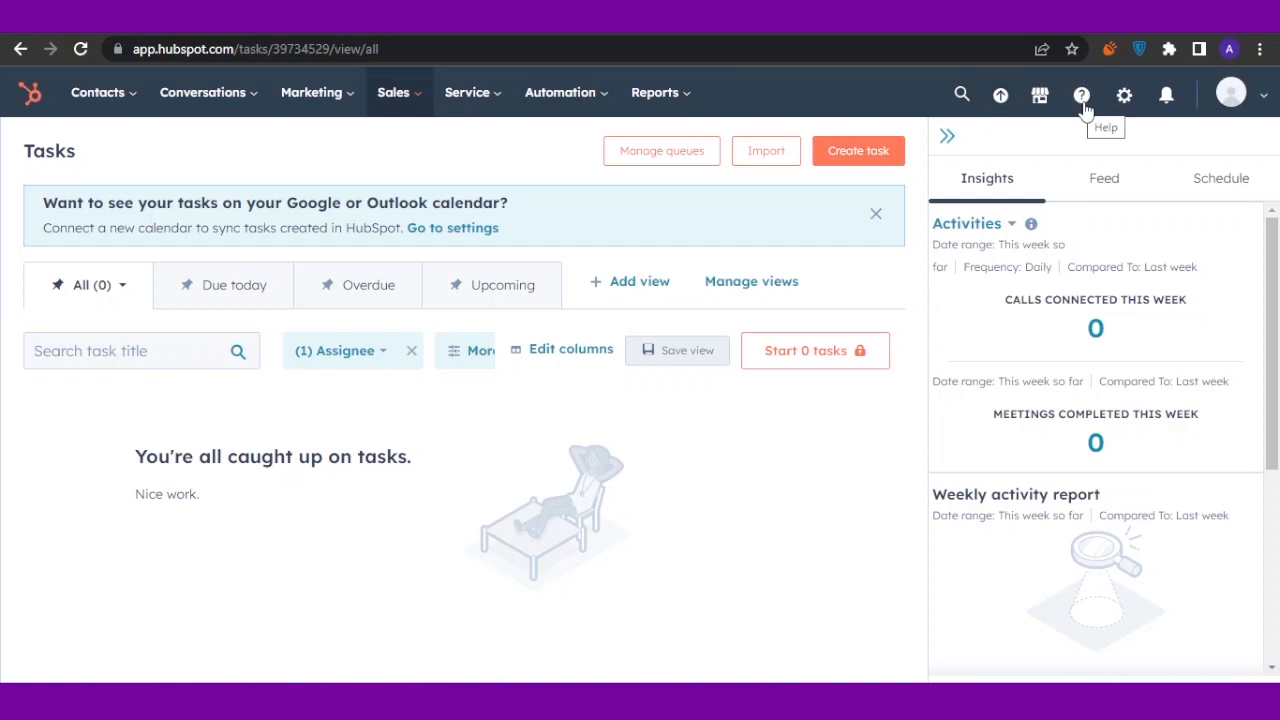
# Open the account settings at the general task preferences
pyautogui.click(1123, 100)
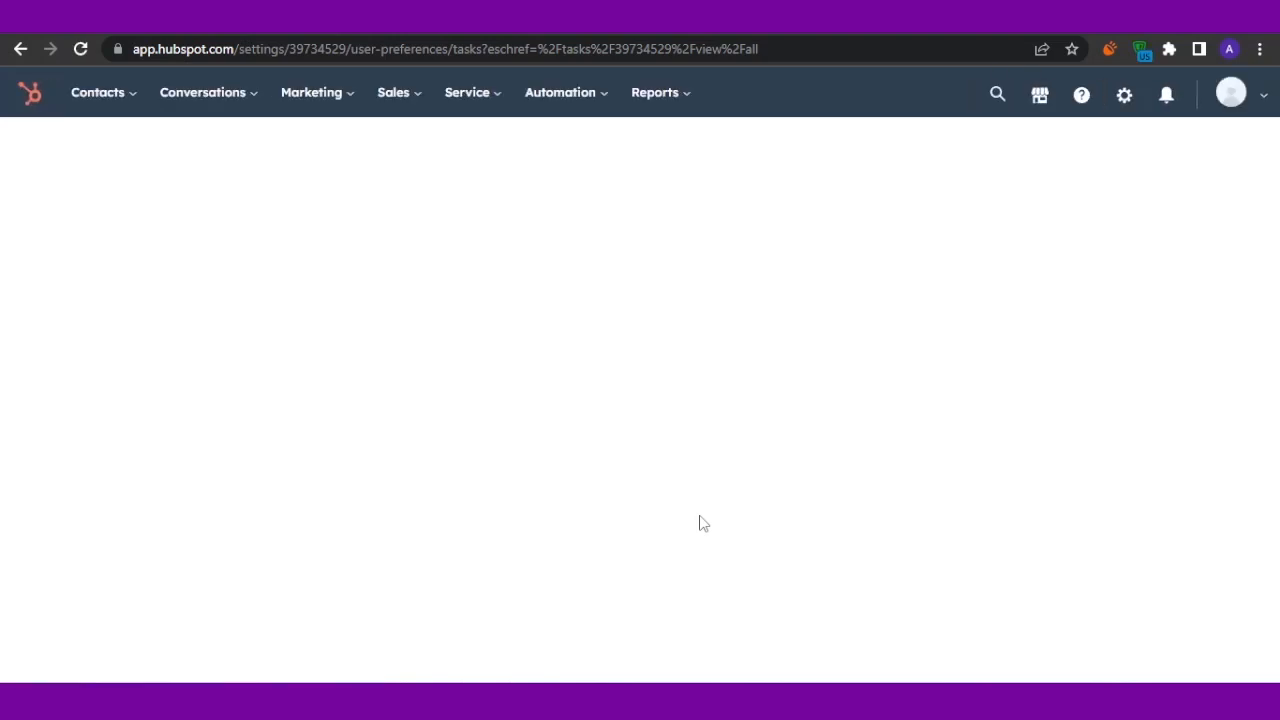
pyautogui.moveTo(1278, 210)
pyautogui.mouseDown()
pyautogui.moveTo(1278, 251)
pyautogui.moveTo(1278, 210)
pyautogui.mouseUp()
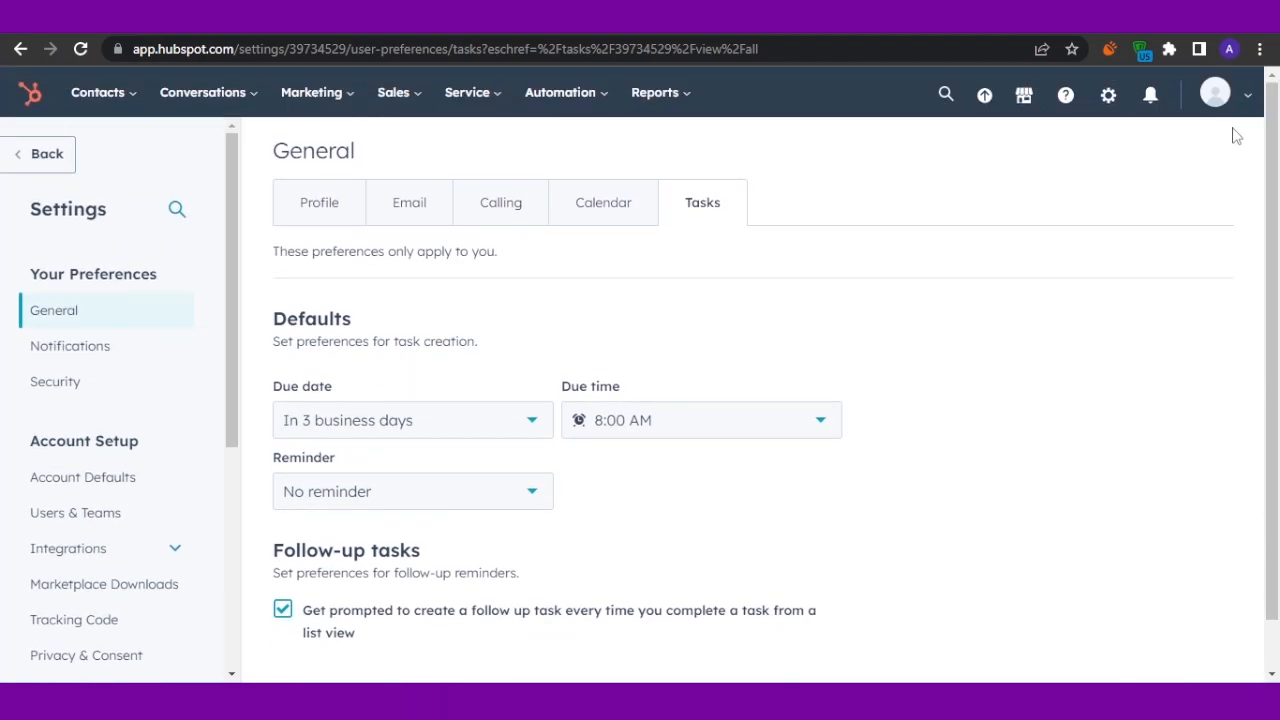